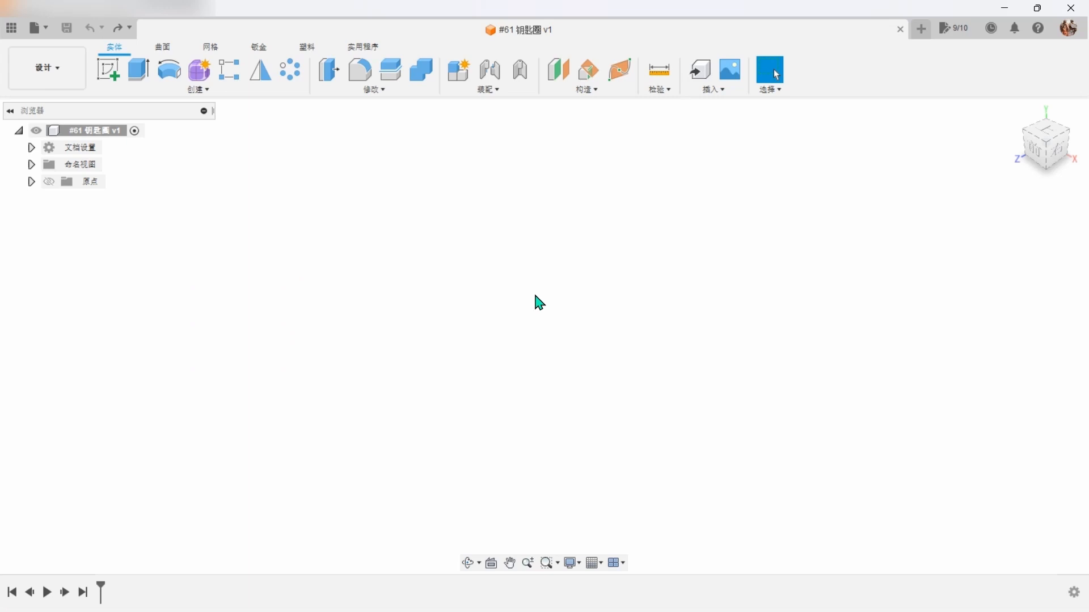
Sketch a 40 mm diameter circle centred on the origin on the horizontal plane and finish the sketch
left_click(109, 70)
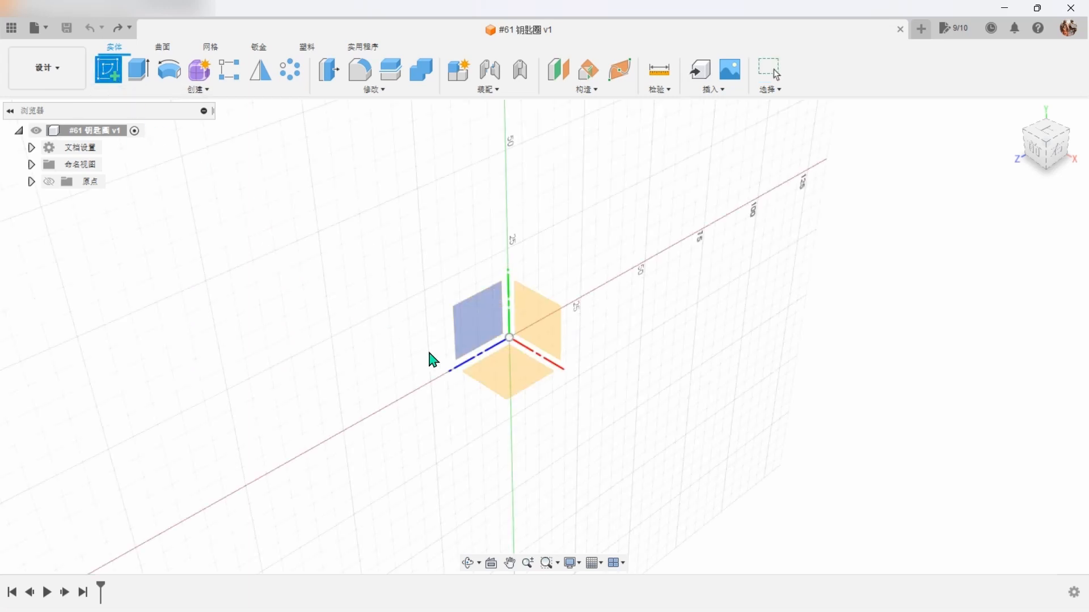
left_click(515, 381)
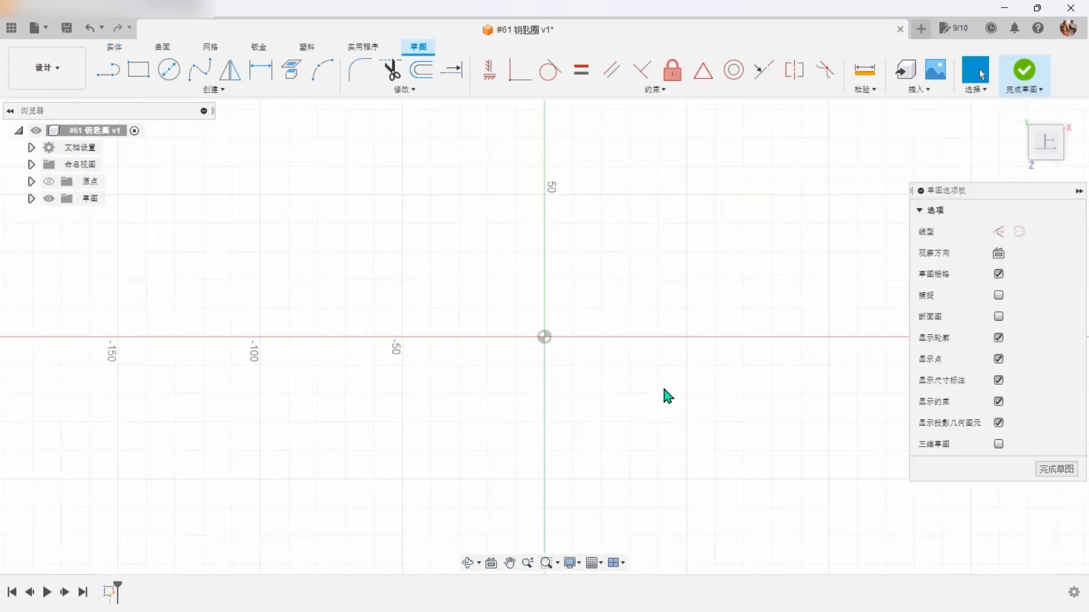
left_click(171, 79)
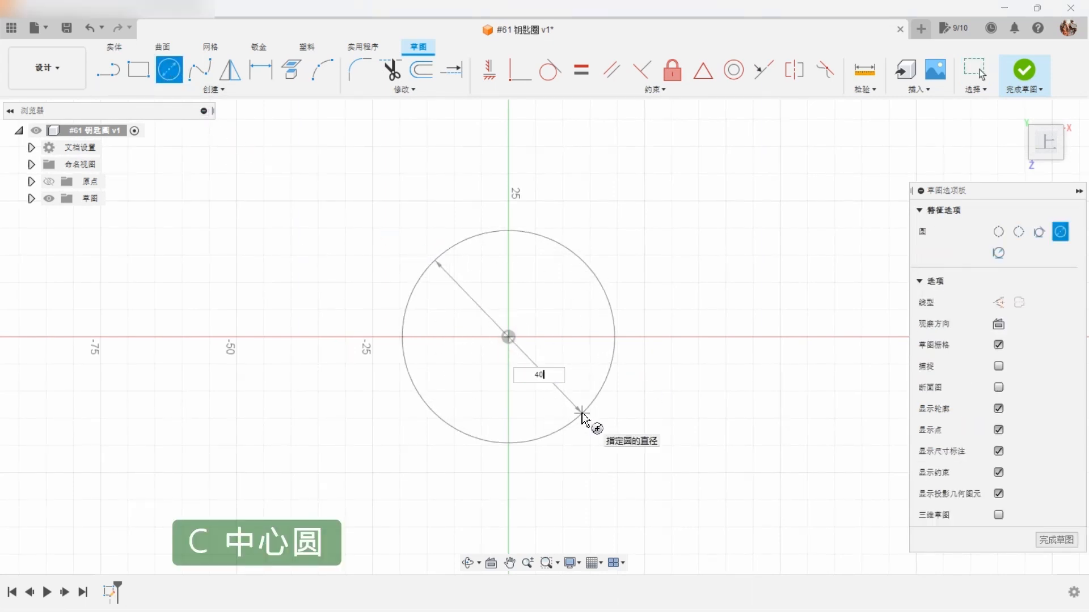
type("40")
key("Tab")
key("Return")
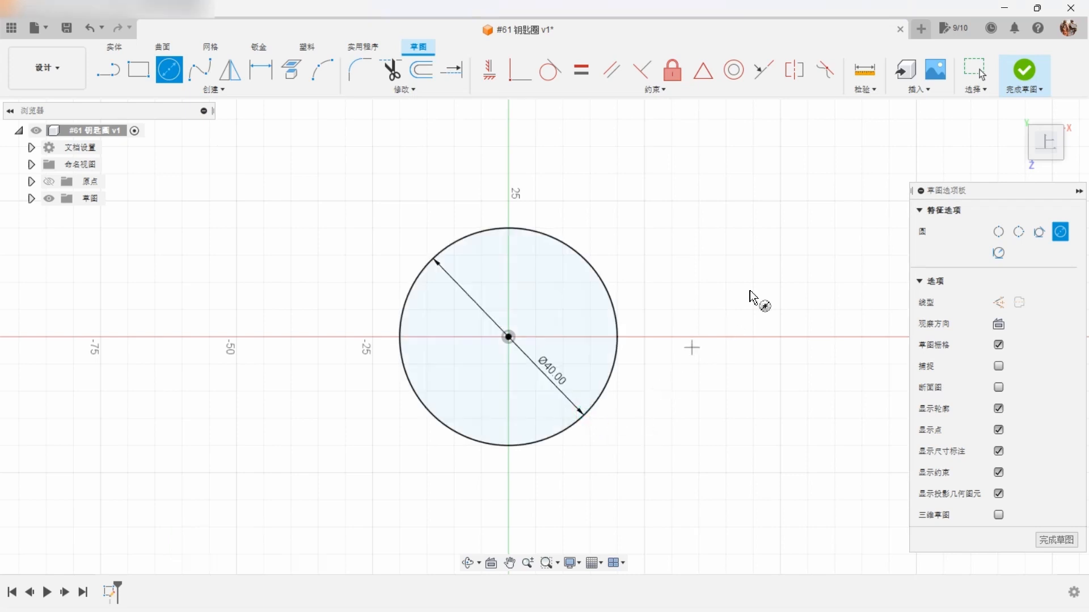
left_click(1024, 71)
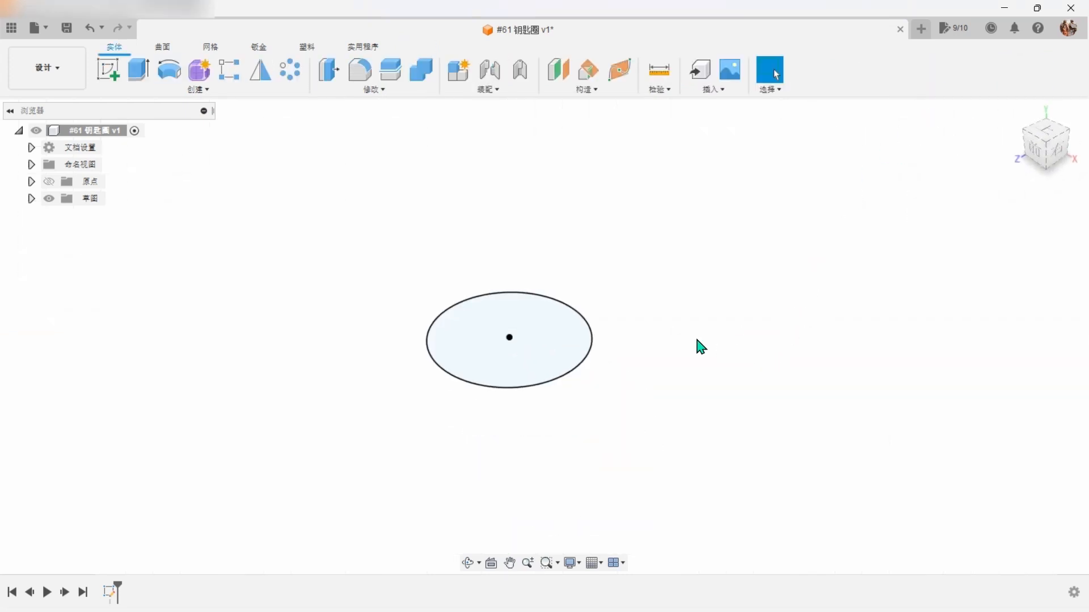
Start a sketch on the front plane and project the circle into it as a construction line, then return to normal line type
left_click(107, 70)
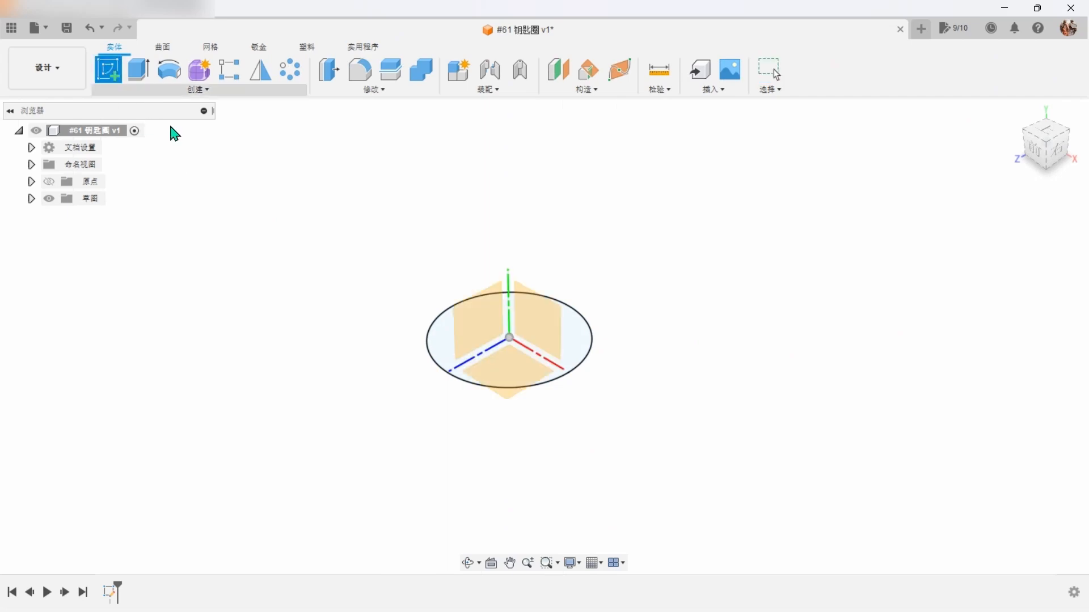
left_click(549, 342)
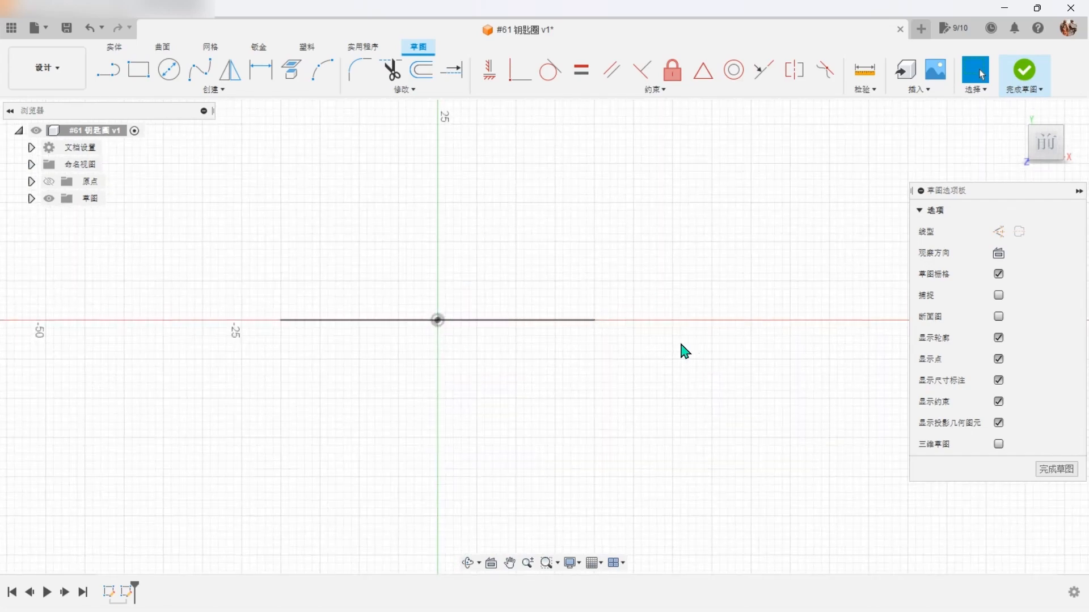
left_click(292, 71)
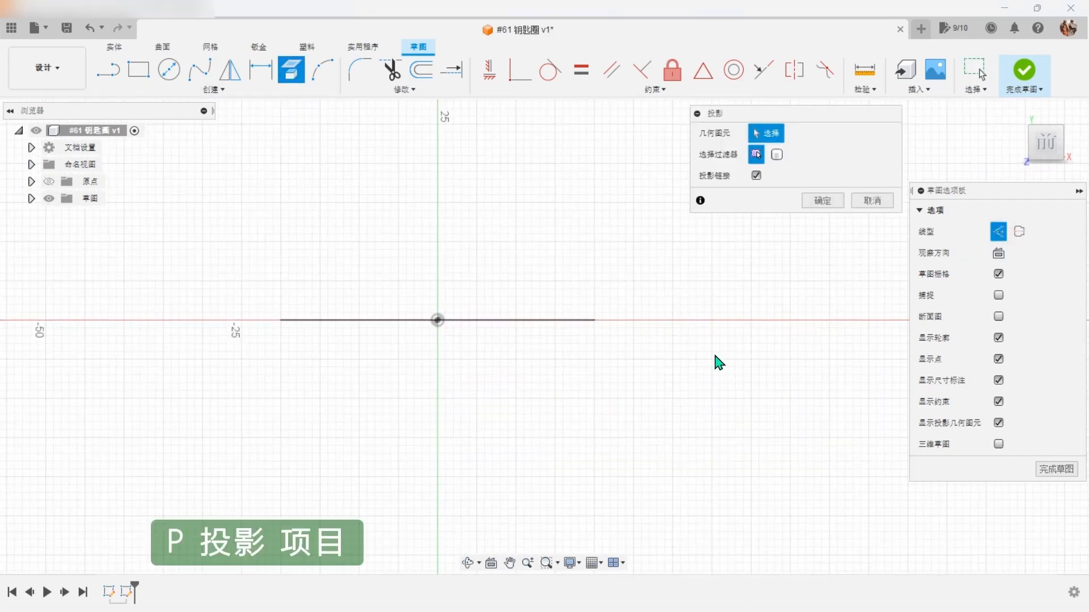
left_click(567, 321)
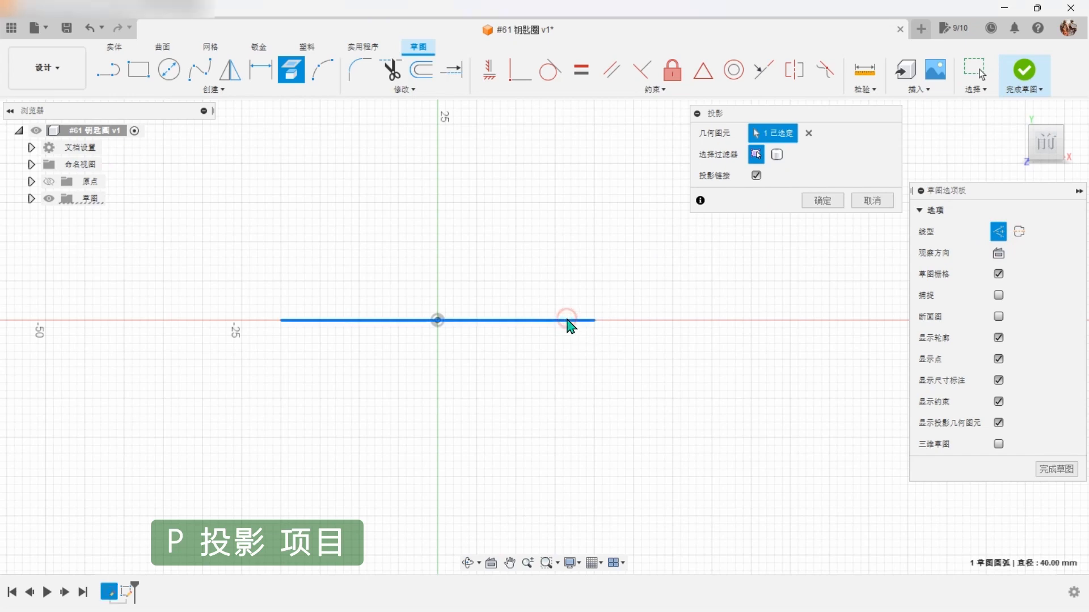
left_click(822, 201)
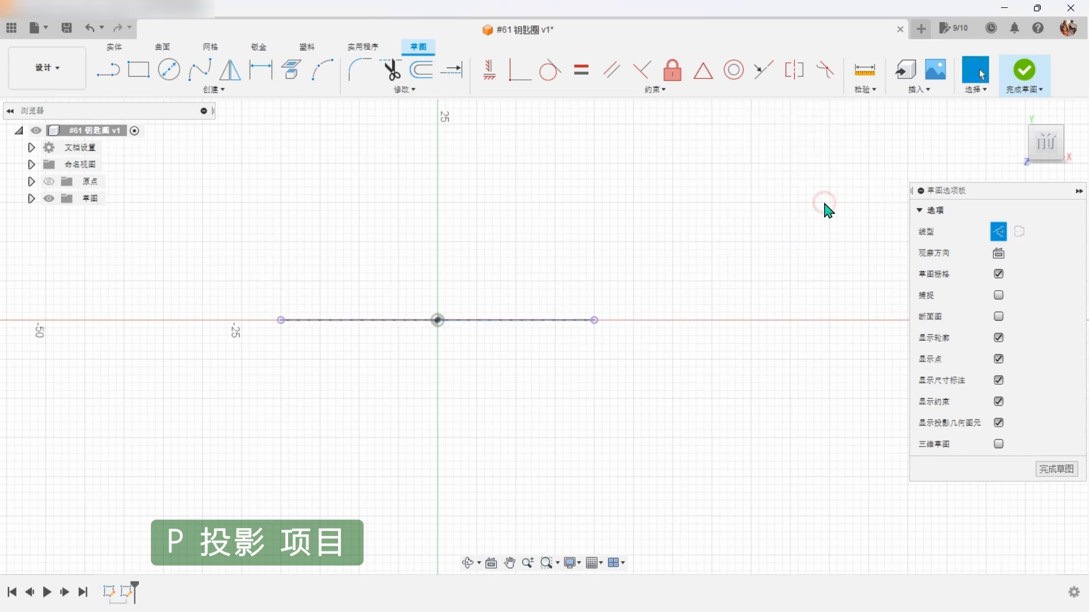
left_click(999, 231)
Draw an open U-shaped profile around the projected line: two horizontal lines about 12 mm apart joined by an arc at the right end
left_click(107, 70)
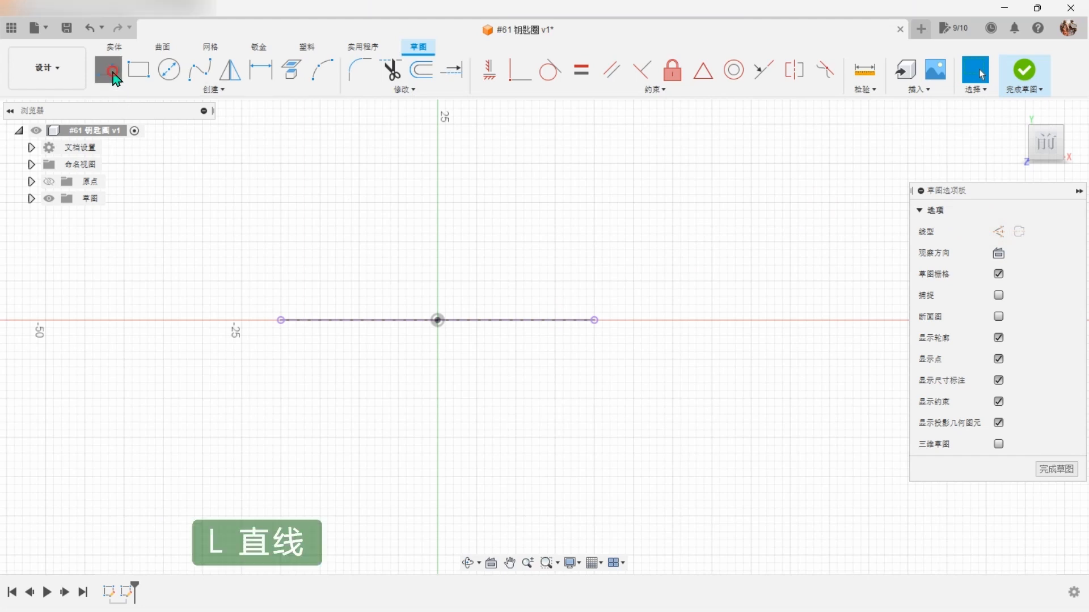
left_click(579, 284)
left_click_drag(579, 284, 592, 377)
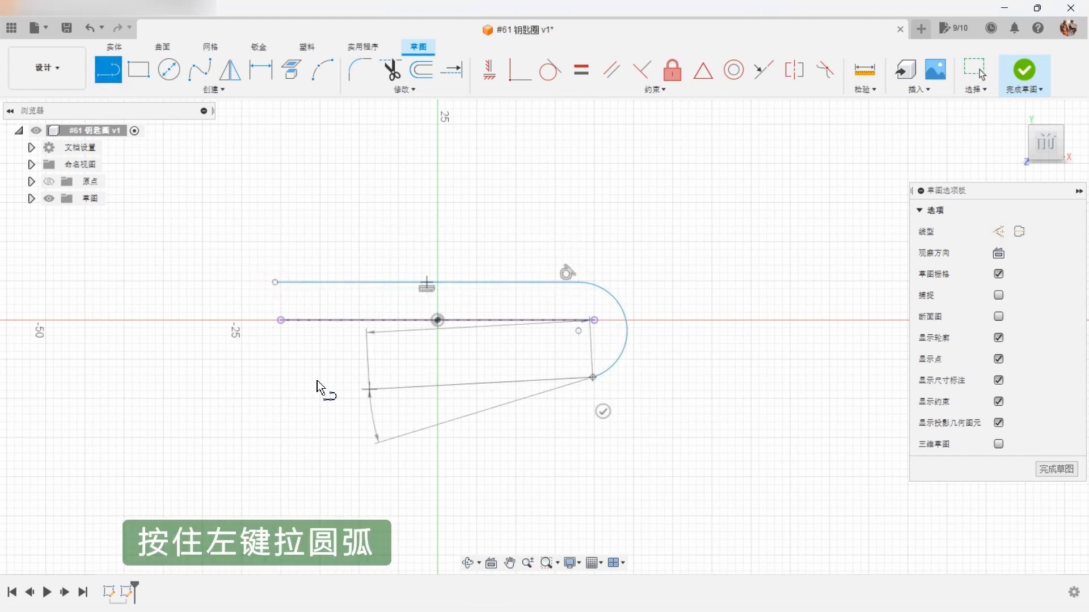
left_click(280, 377)
key("Escape")
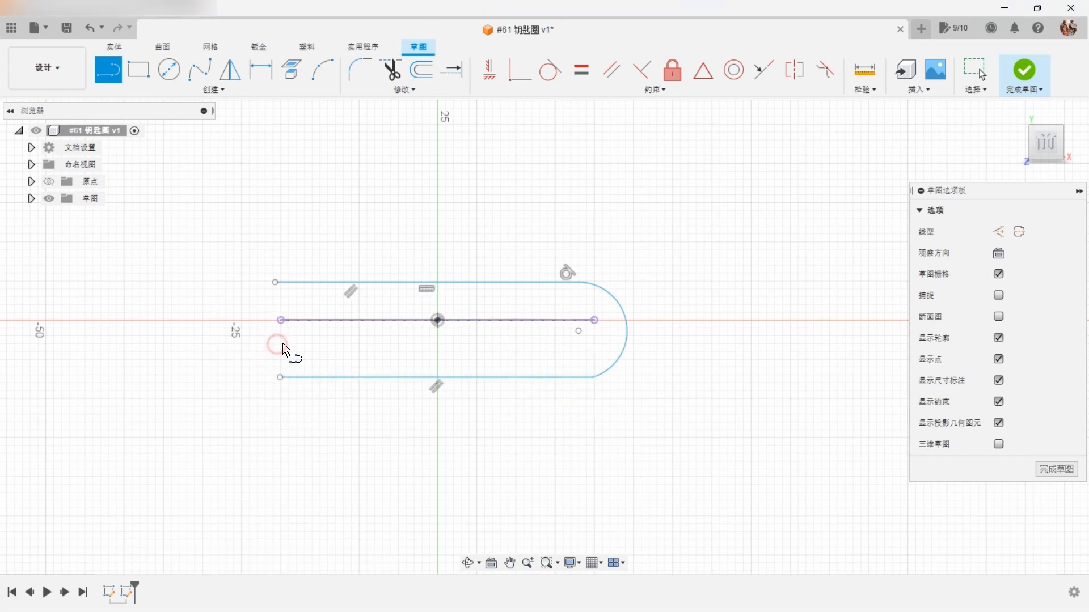
right_click(459, 221)
left_click(508, 229)
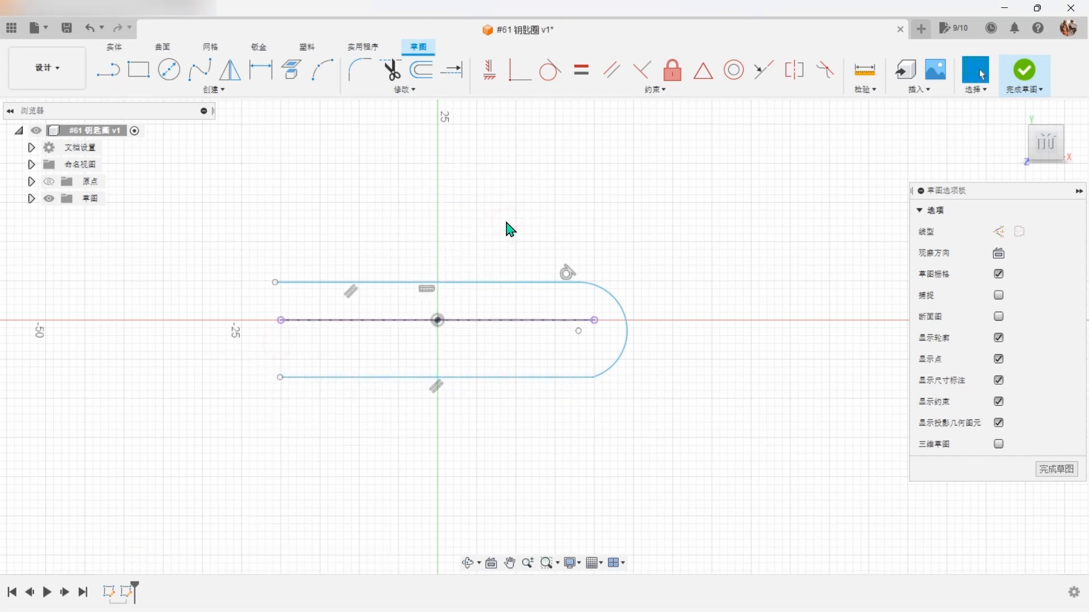
left_click(286, 283)
left_click(355, 244)
Align the left endpoints of the upper and lower lines vertically with the projected line's left endpoint
left_click(489, 70)
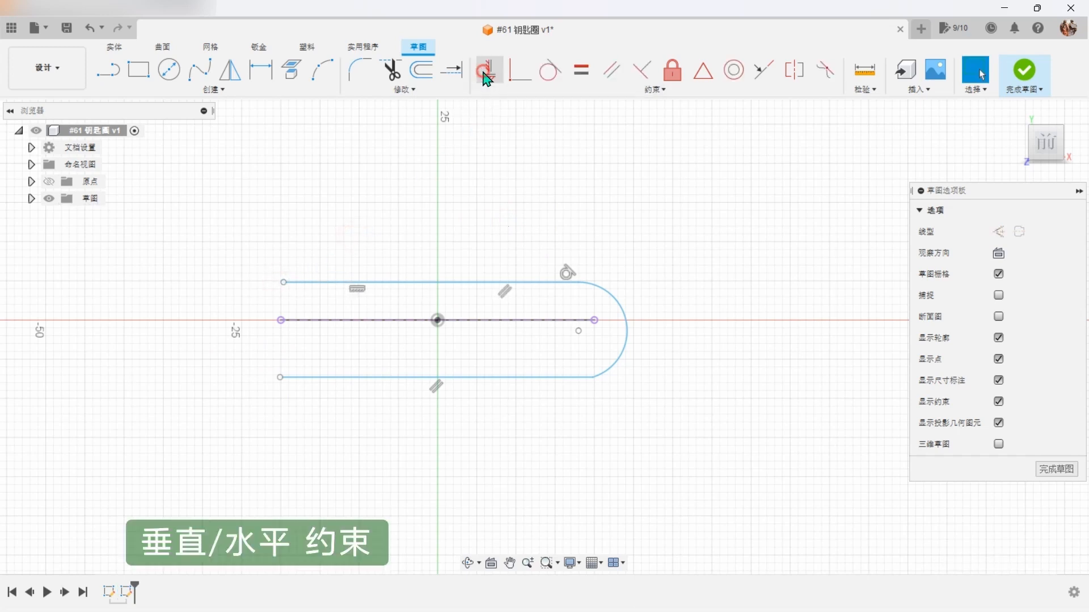
left_click(284, 283)
left_click(281, 321)
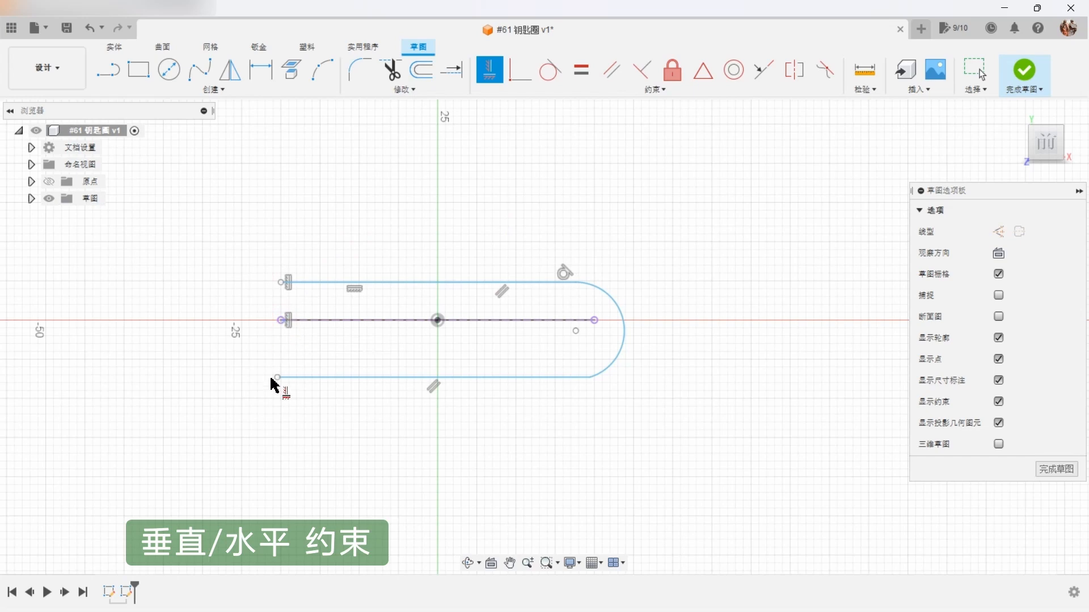
left_click(278, 379)
left_click(281, 321)
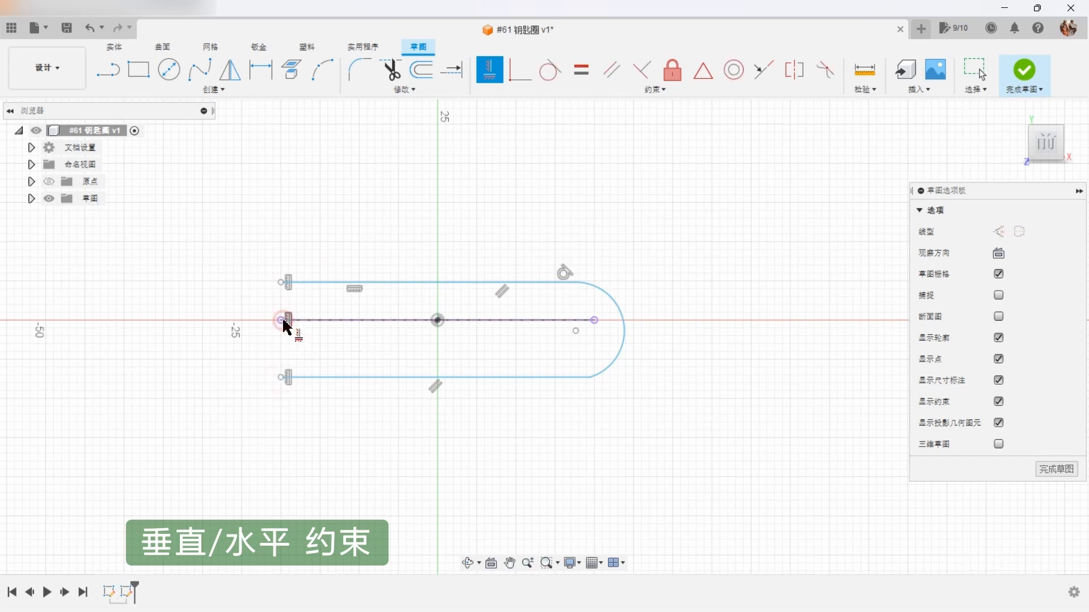
Constrain the arc's centre point horizontally to the sketch origin
key("F6")
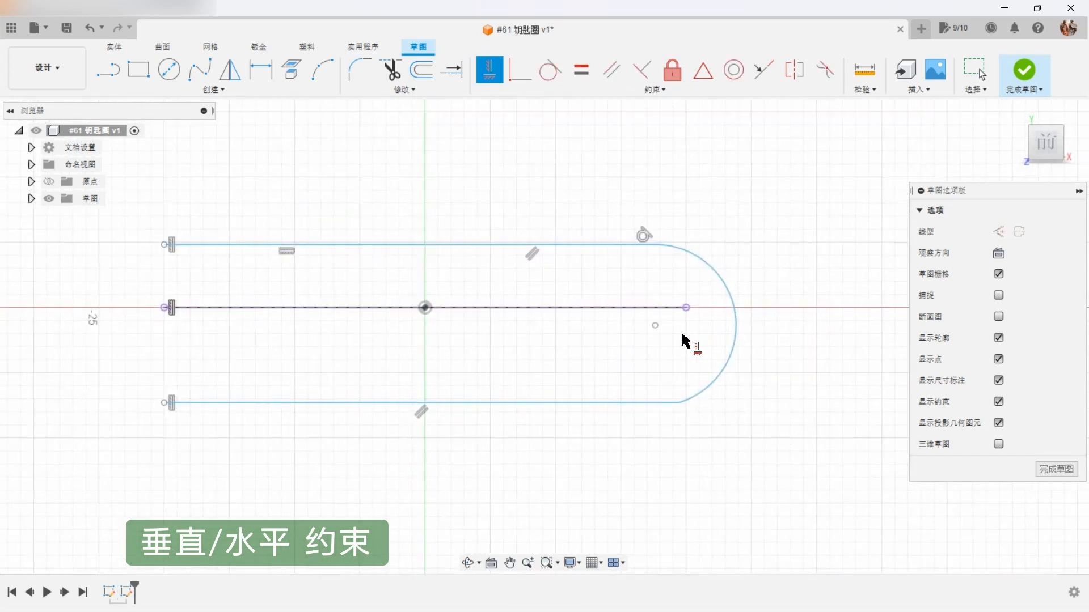
left_click(656, 326)
left_click(426, 308)
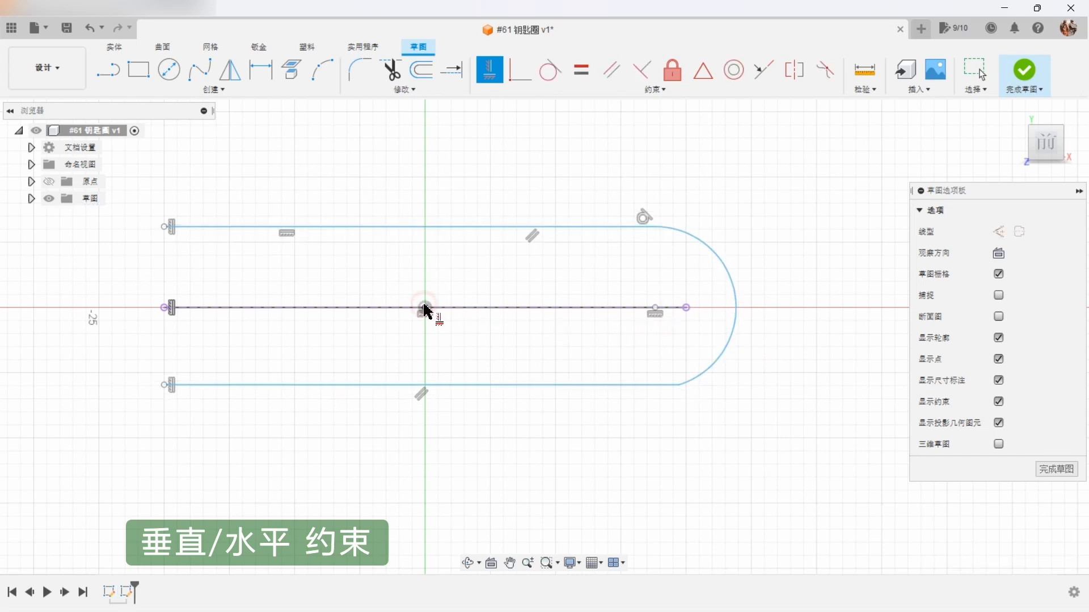
Add a tangent constraint between the lower line and the end arc
left_click(552, 74)
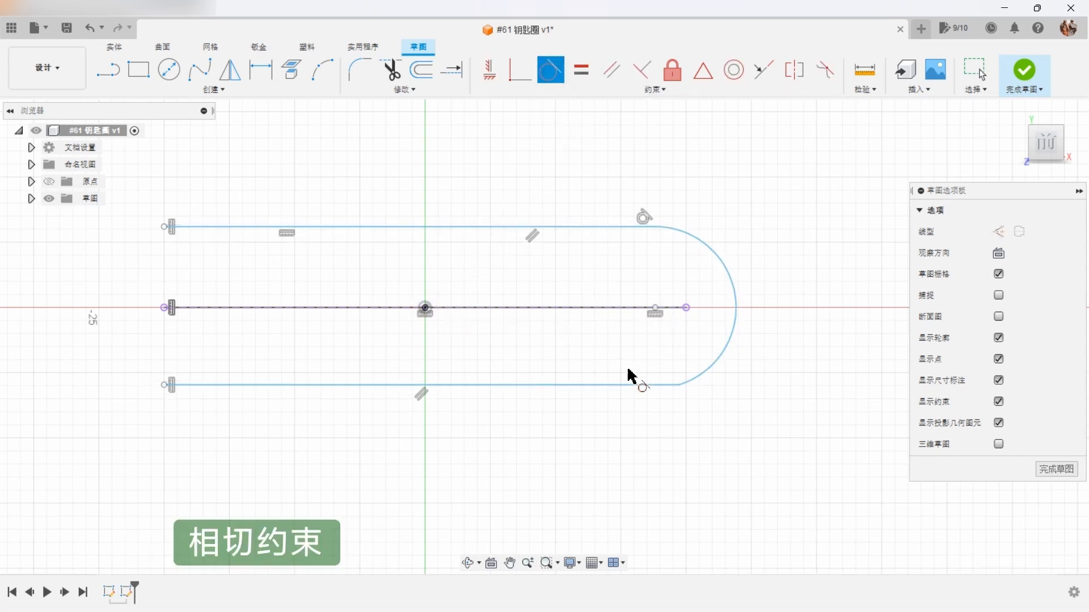
left_click(678, 385)
left_click(696, 379)
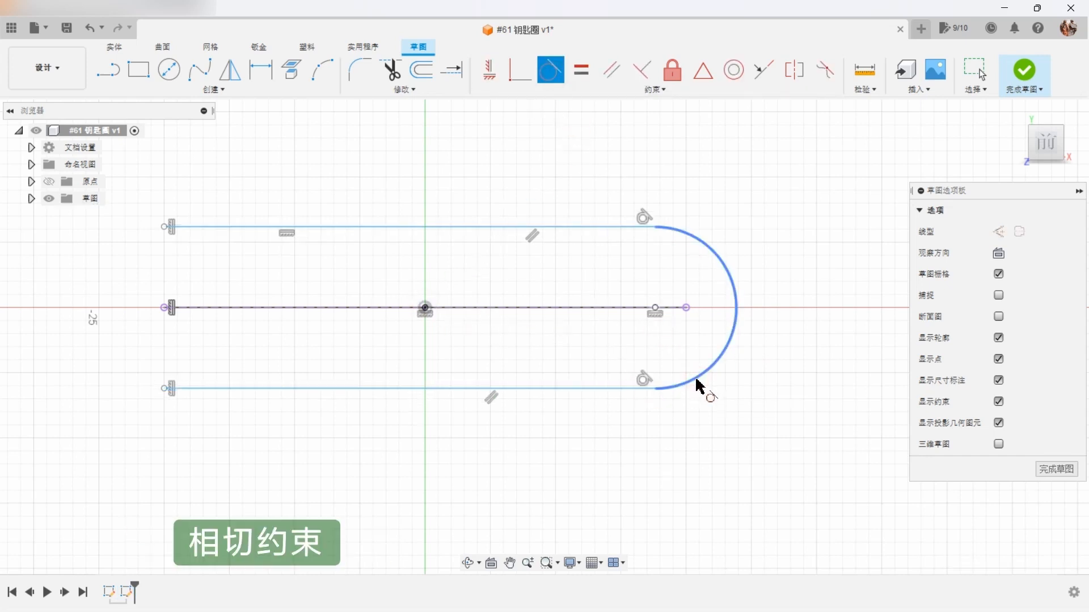
right_click(731, 432)
left_click(754, 435)
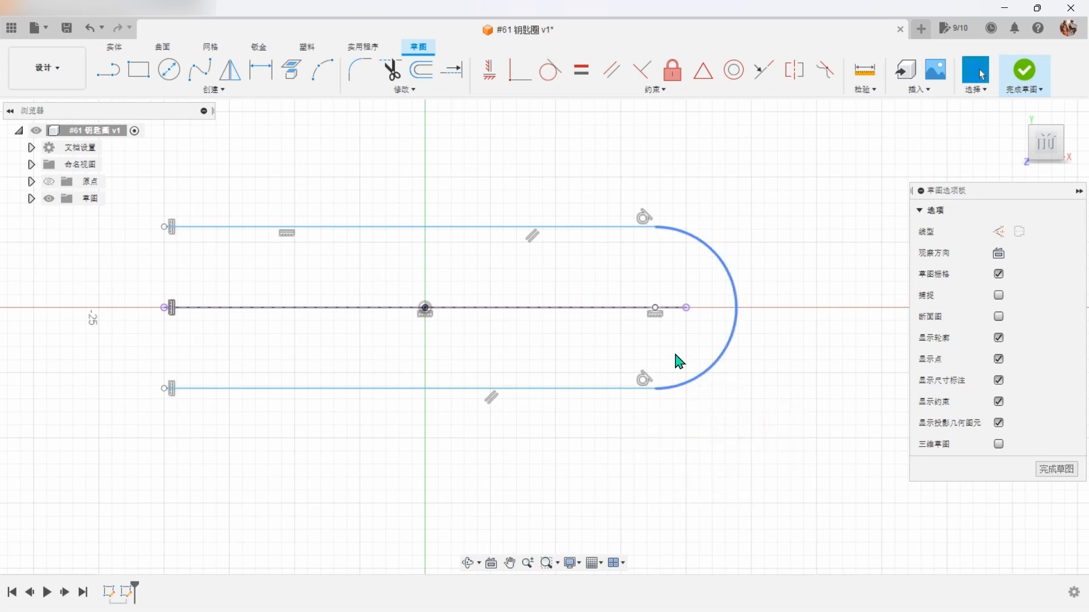
Make the end arc coincident with the projected line's right endpoint
left_click(518, 77)
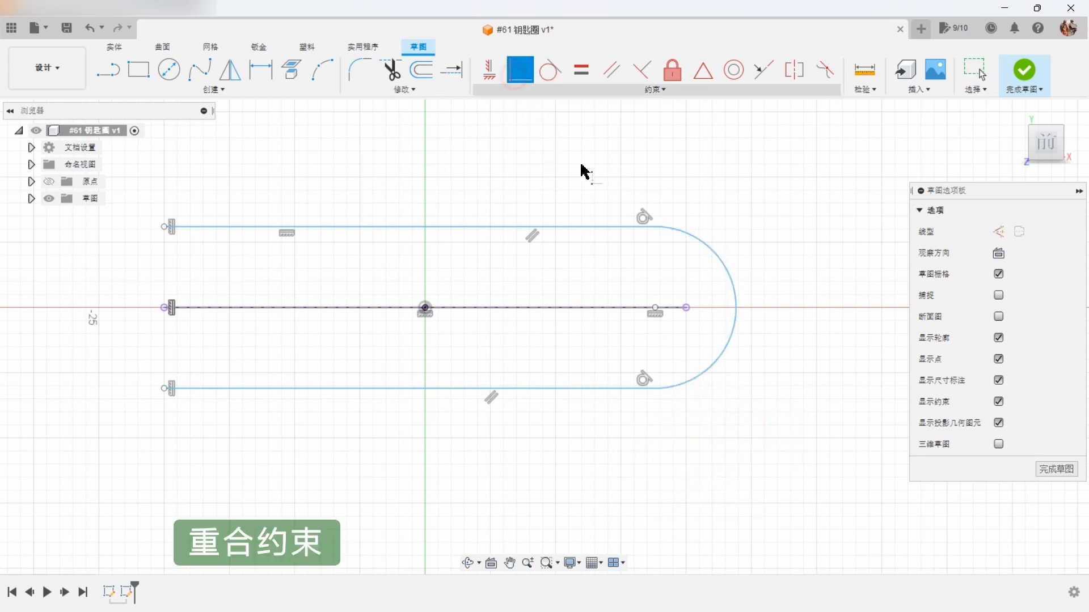
left_click(739, 311)
left_click(687, 308)
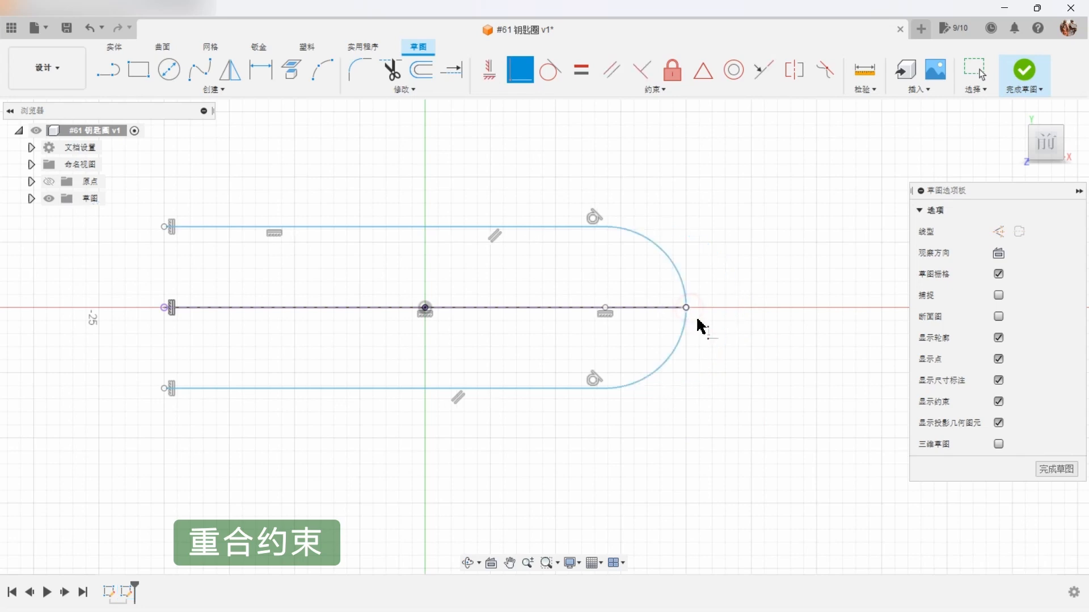
right_click(780, 316)
left_click(837, 317)
scroll(836, 318, "down", 3)
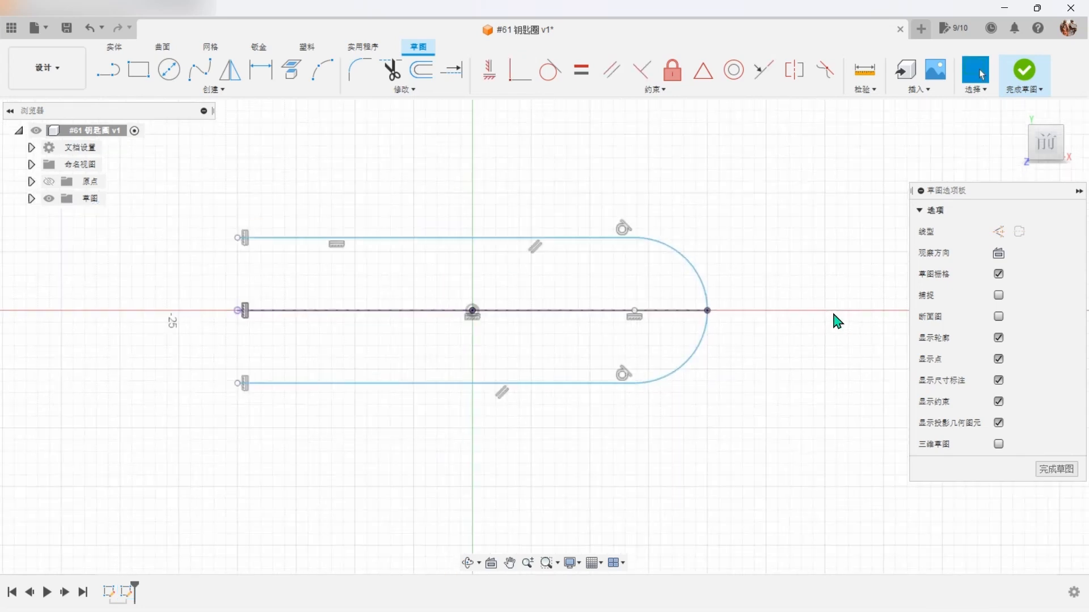
Dimension the spacing between the two horizontal lines at 2.8 mm, place the dimension clear of the profile, and finish the sketch
key("d")
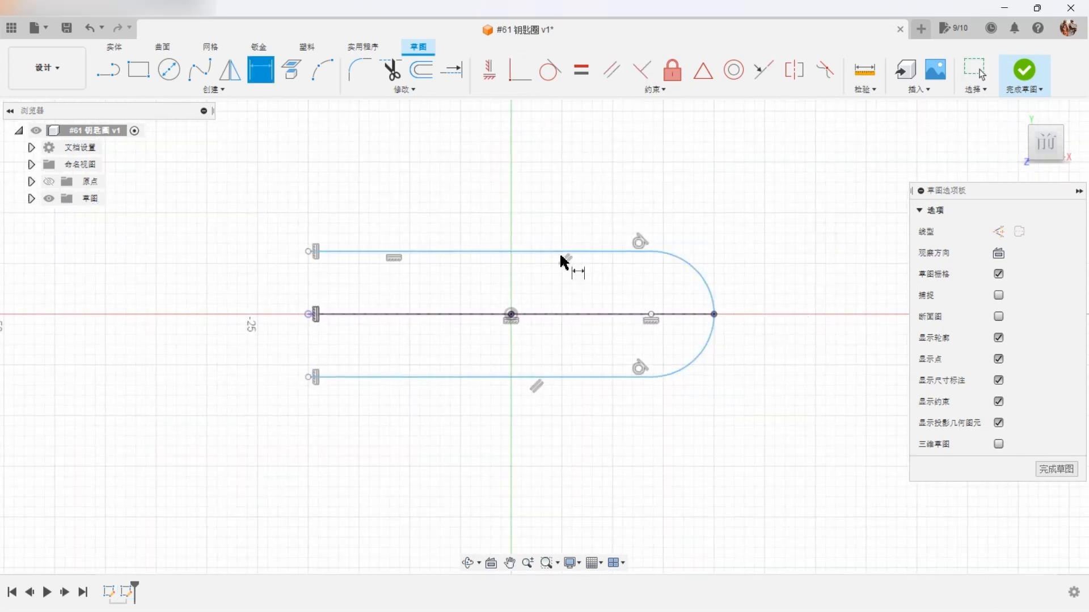
left_click(564, 252)
left_click(510, 377)
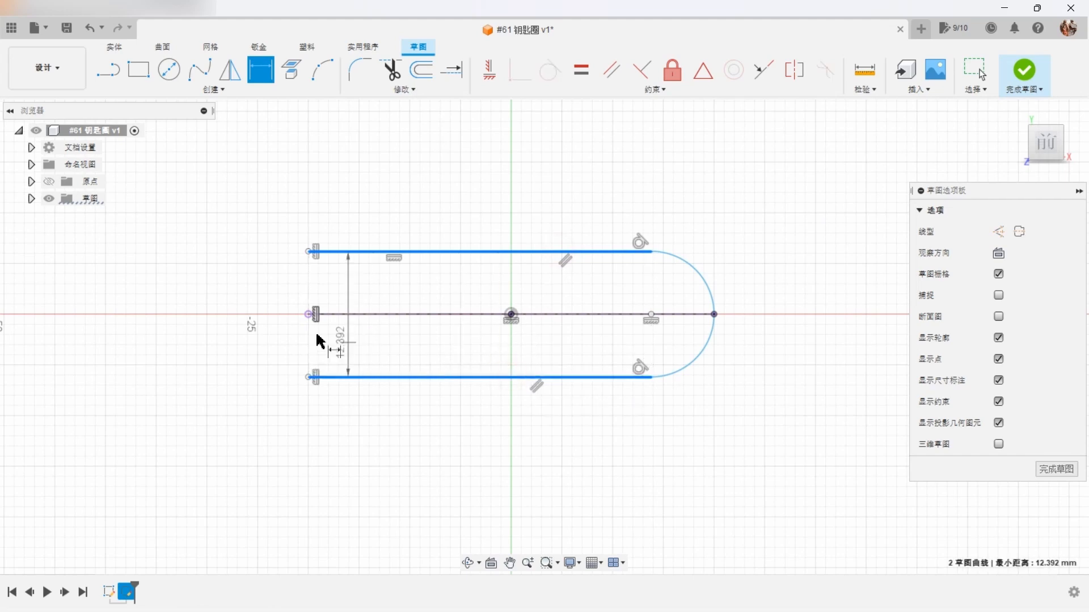
left_click(258, 334)
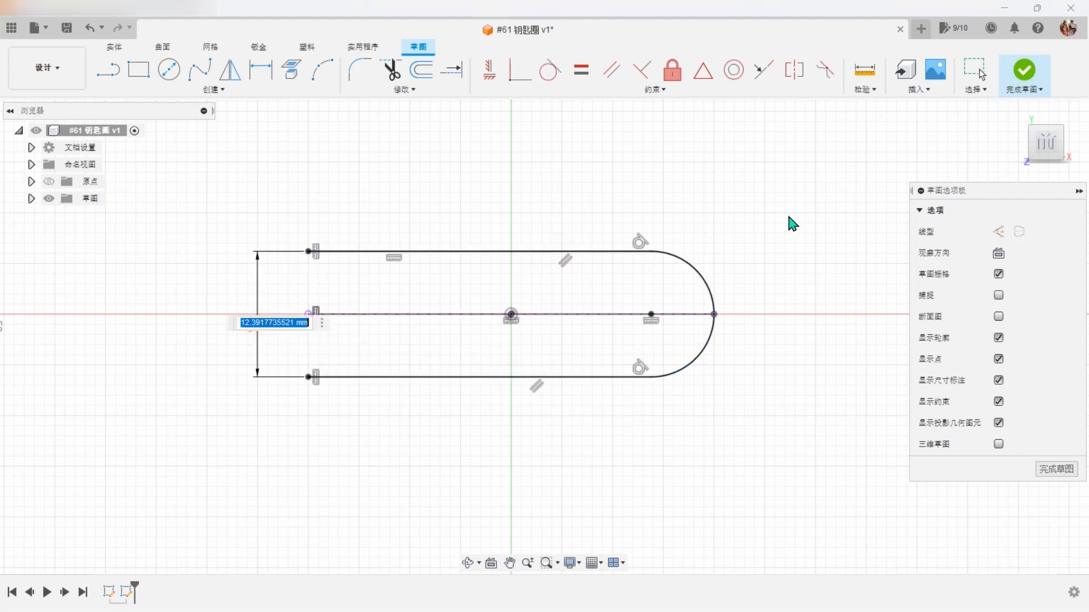
key("Return")
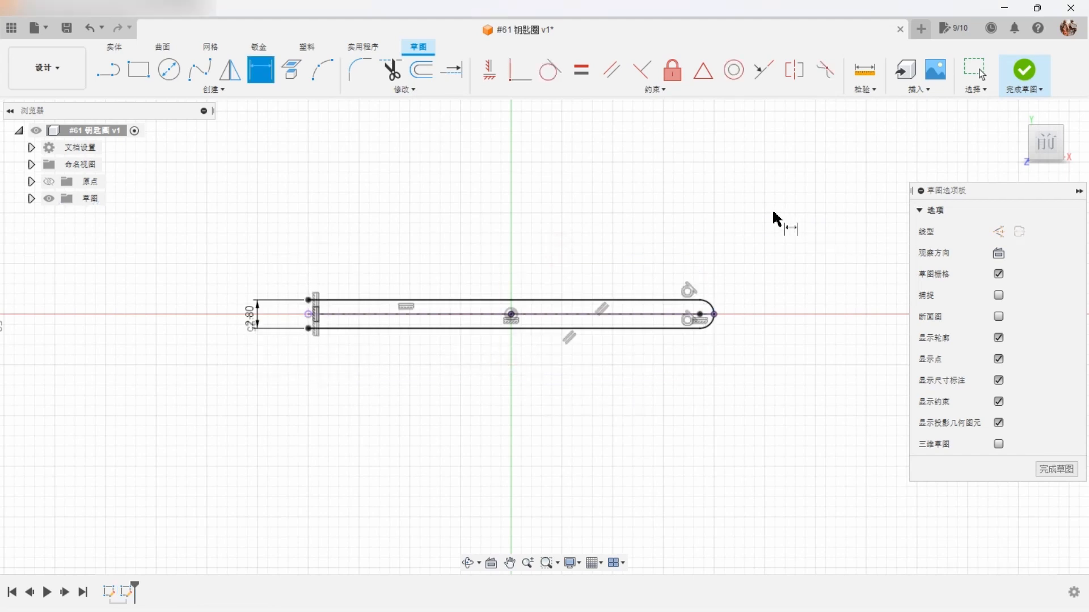
scroll(401, 316, "up", 2)
key("Escape")
left_click_drag(194, 262, 208, 258)
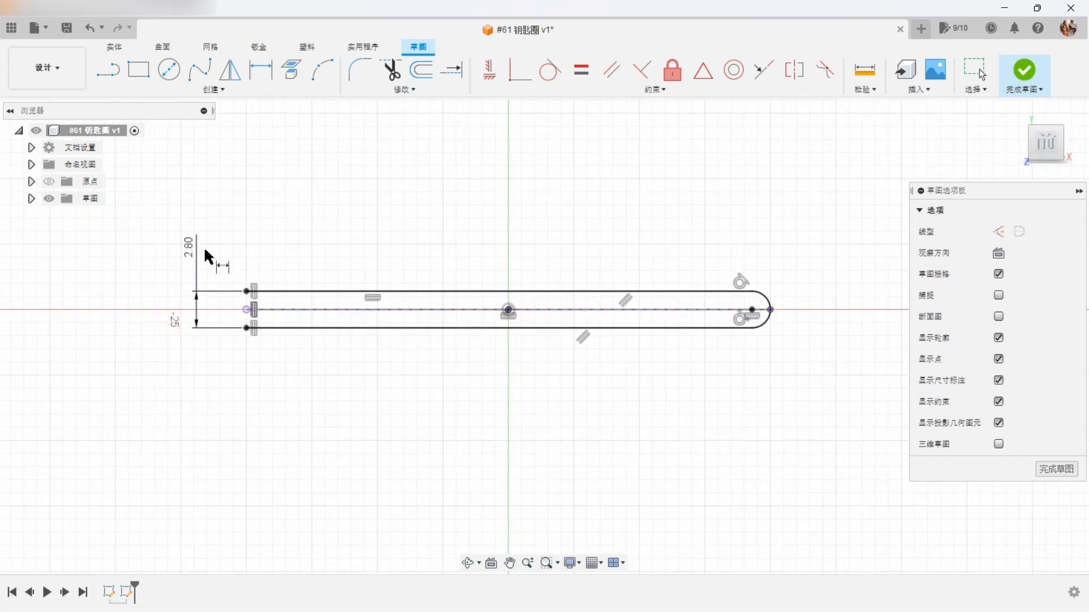
left_click(1026, 73)
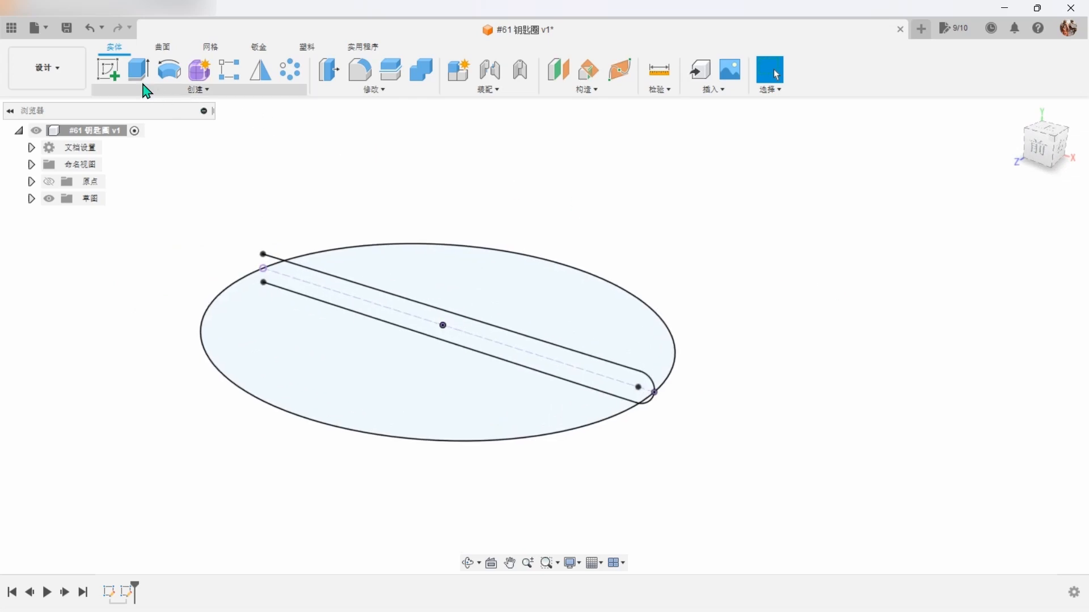
Start a new sketch on the horizontal XZ origin plane
left_click(108, 69)
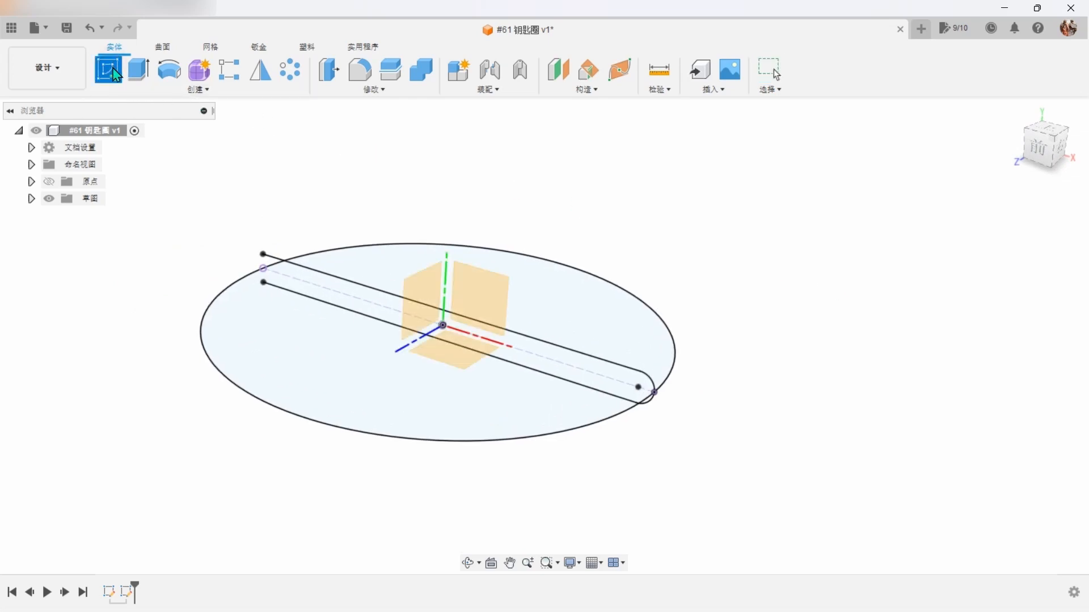
left_click(454, 367)
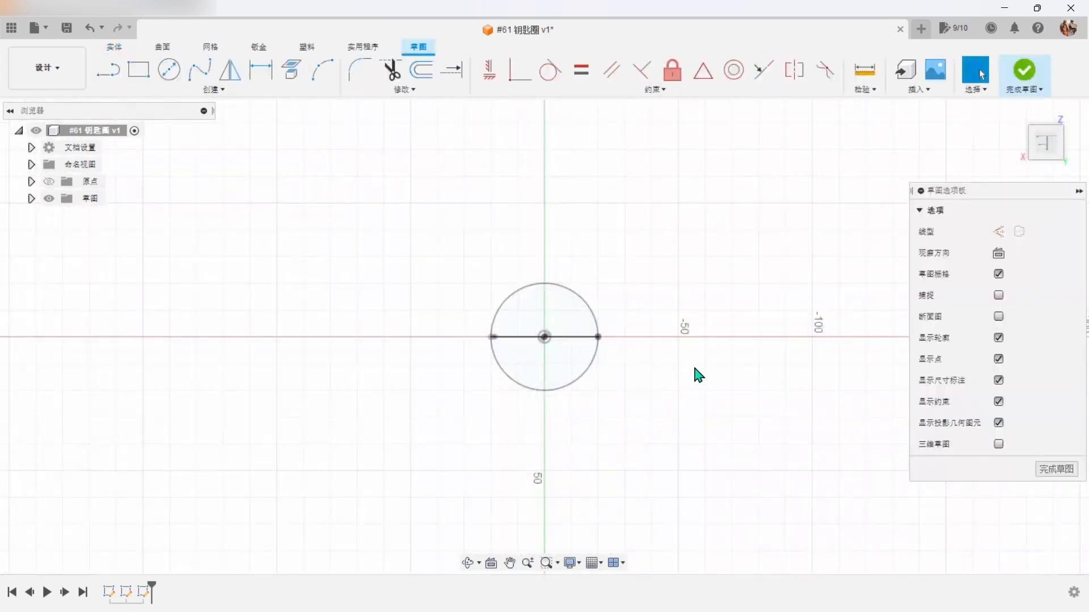
mouse_move(712, 333)
middle_mouse_down("shift")
mouse_move(723, 282)
mouse_move(725, 294)
middle_mouse_up("shift")
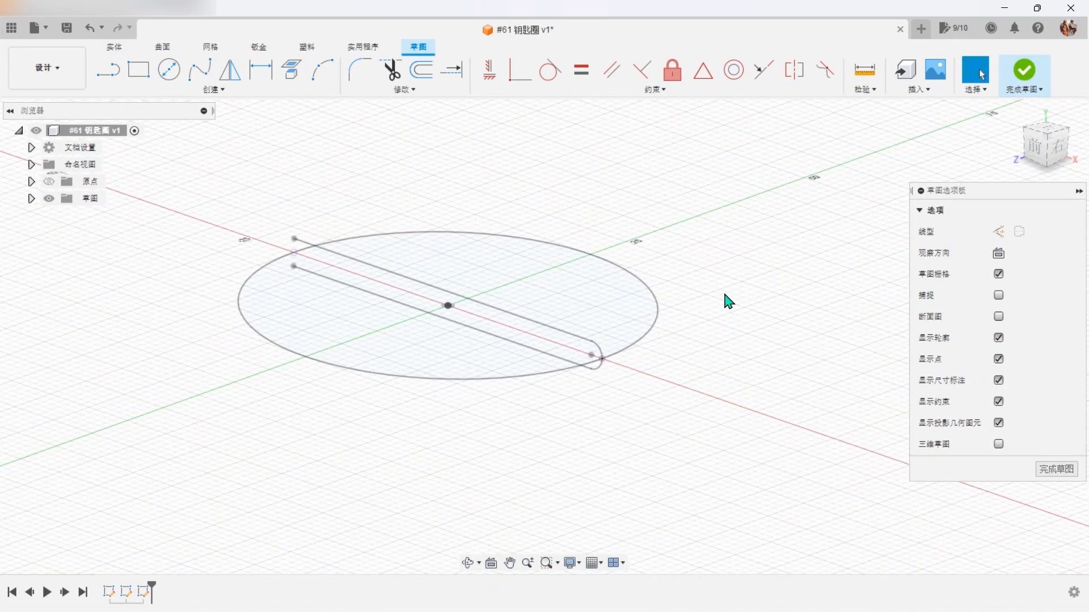
Create linked intersection curves between the 40 mm circle and the rounded profile's upper line, end arc and lower line
left_click(250, 94)
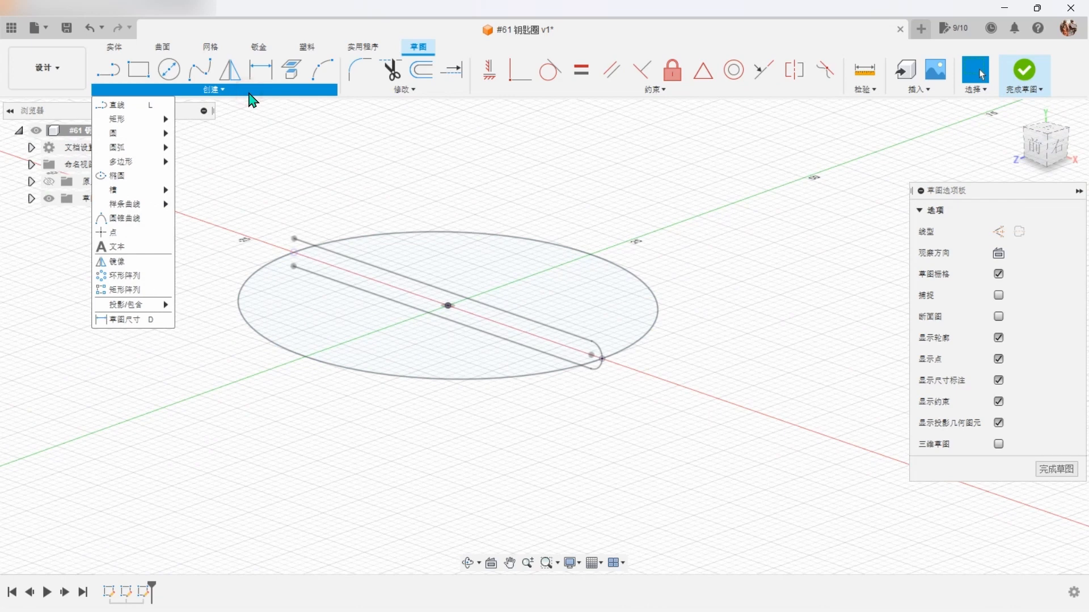
mouse_move(165, 303)
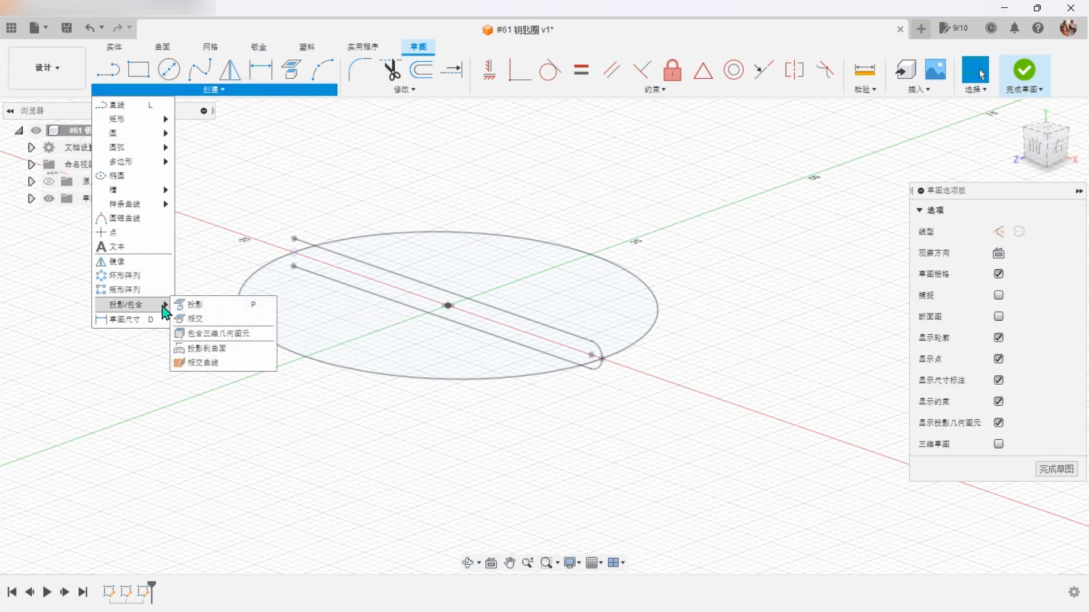
left_click(216, 371)
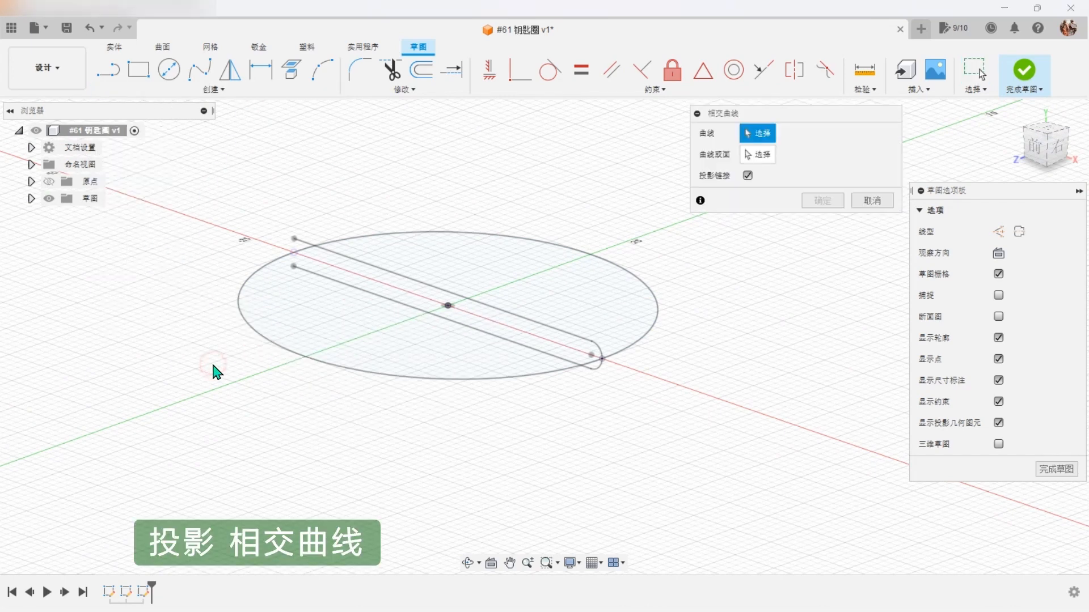
scroll(765, 413, "up", 3)
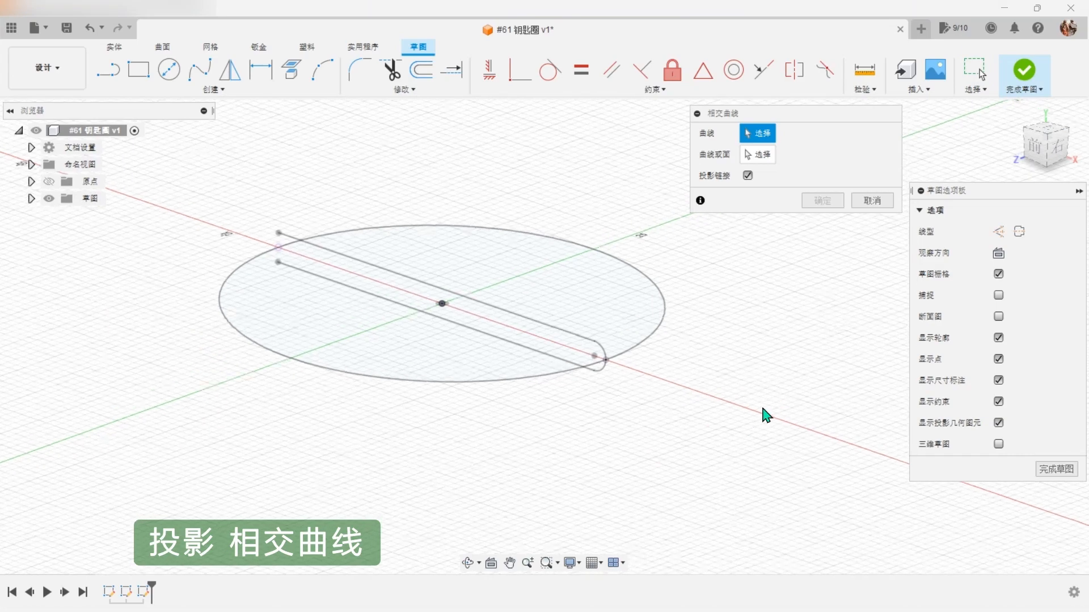
left_click(689, 398)
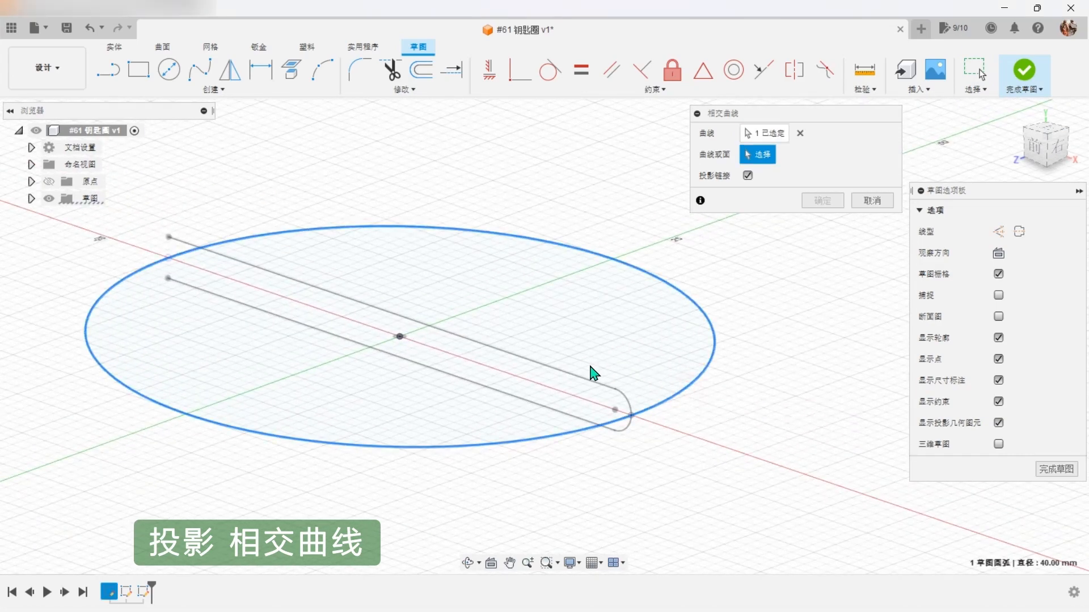
left_click(570, 374)
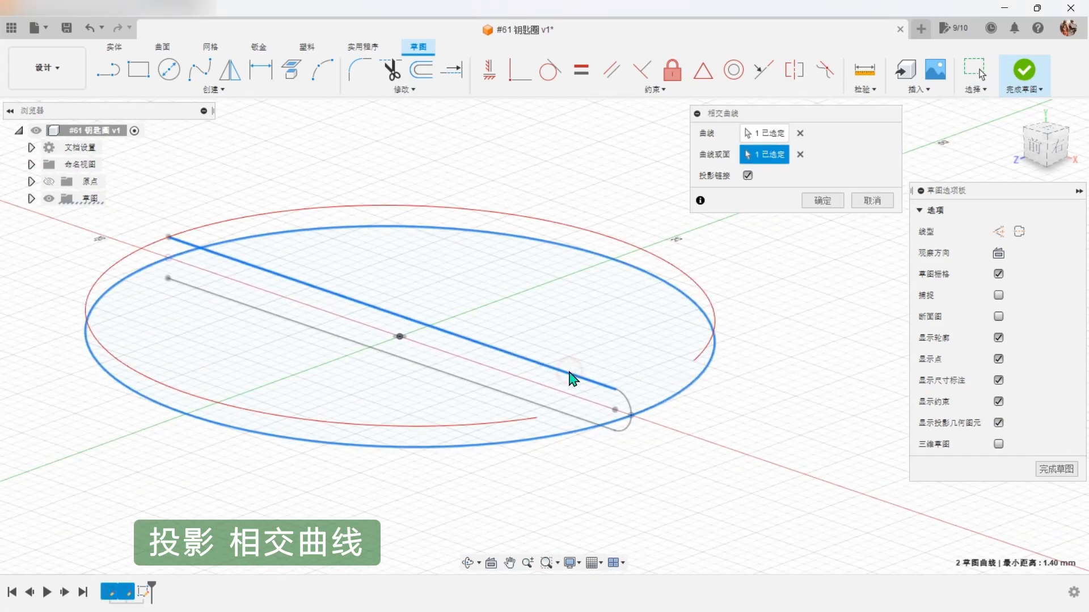
left_click(630, 411)
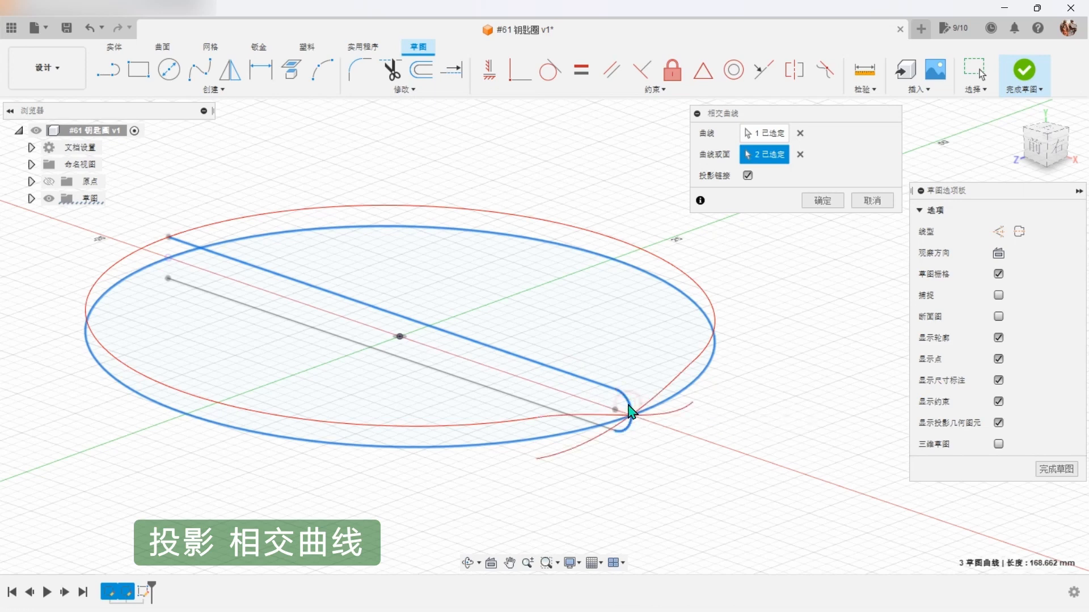
left_click(491, 387)
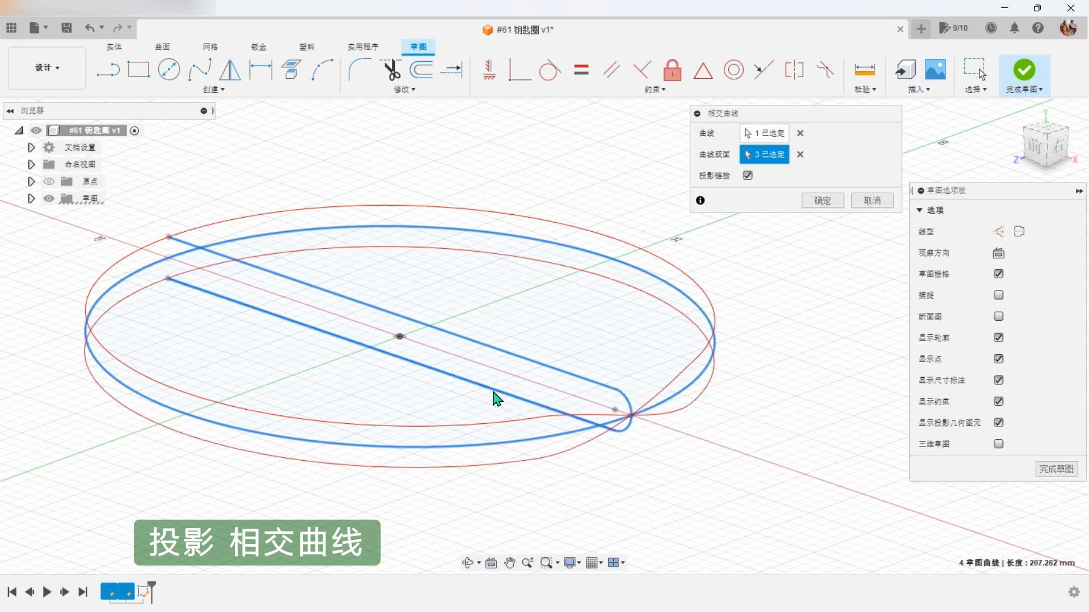
left_click(812, 211)
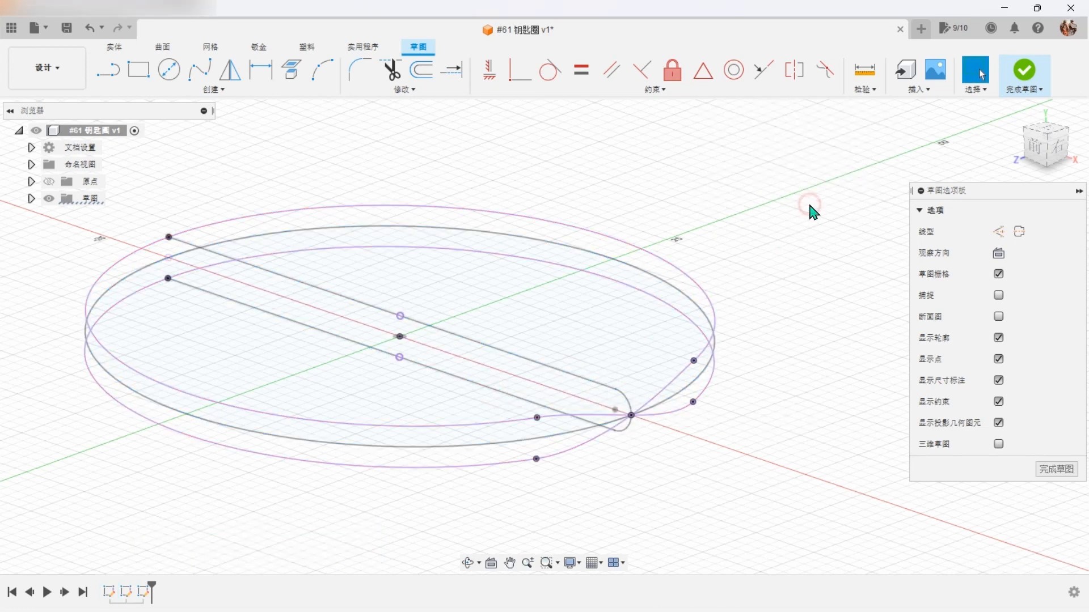
Hide the circle sketch and the rounded profile sketch, leaving only the intersection curves displayed
left_click(31, 199)
left_click(61, 215)
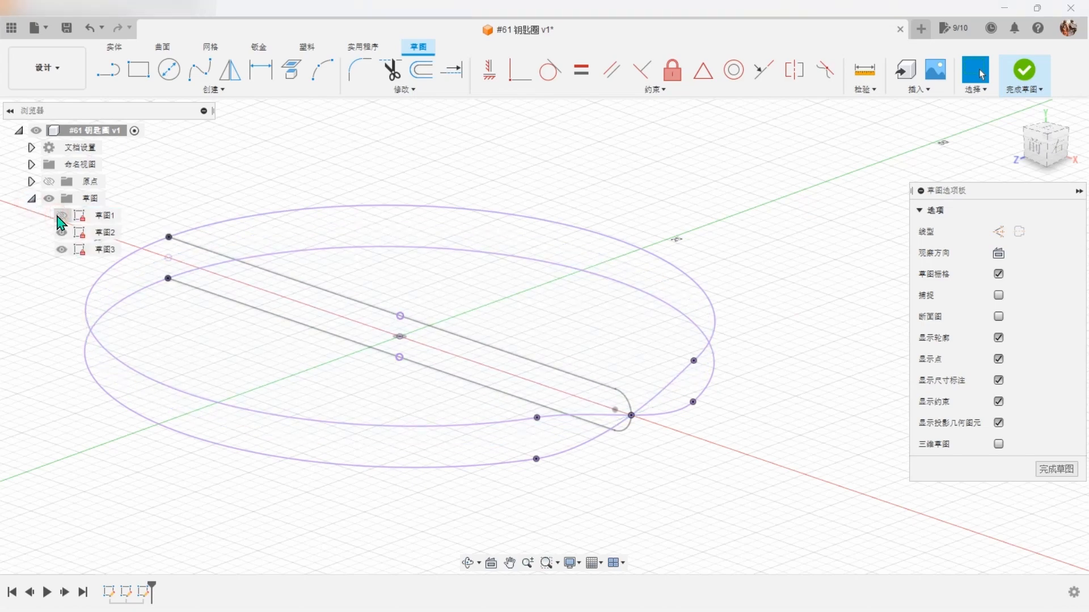
left_click(62, 232)
left_click(739, 179)
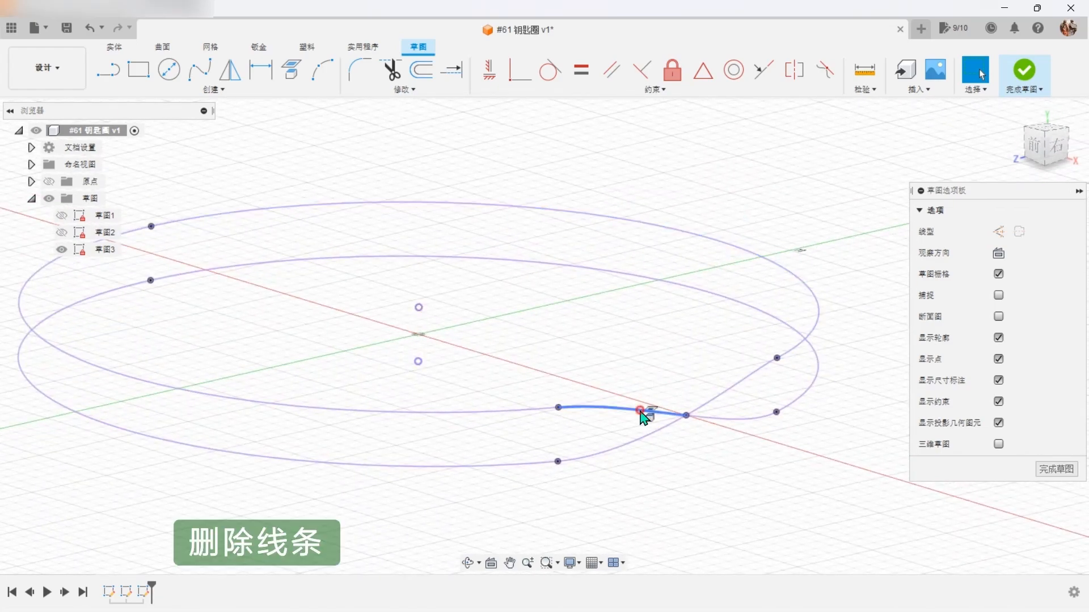
Delete the two curve segments linking the crossing point to the upper front loop and lower right loop, and finish the sketch
left_click(645, 414)
key("Delete")
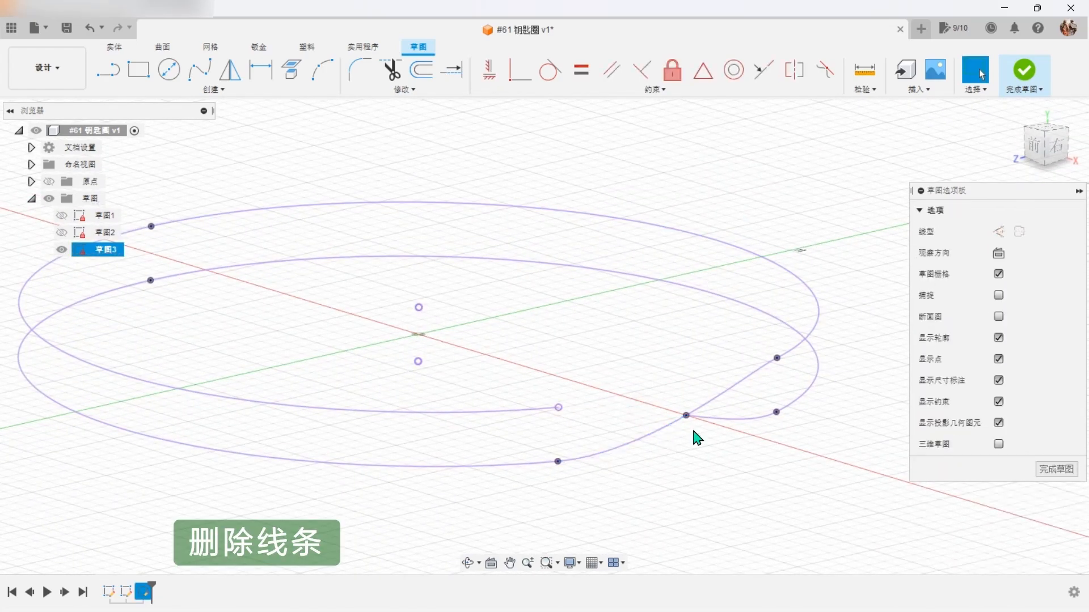
left_click(727, 419)
key("Delete")
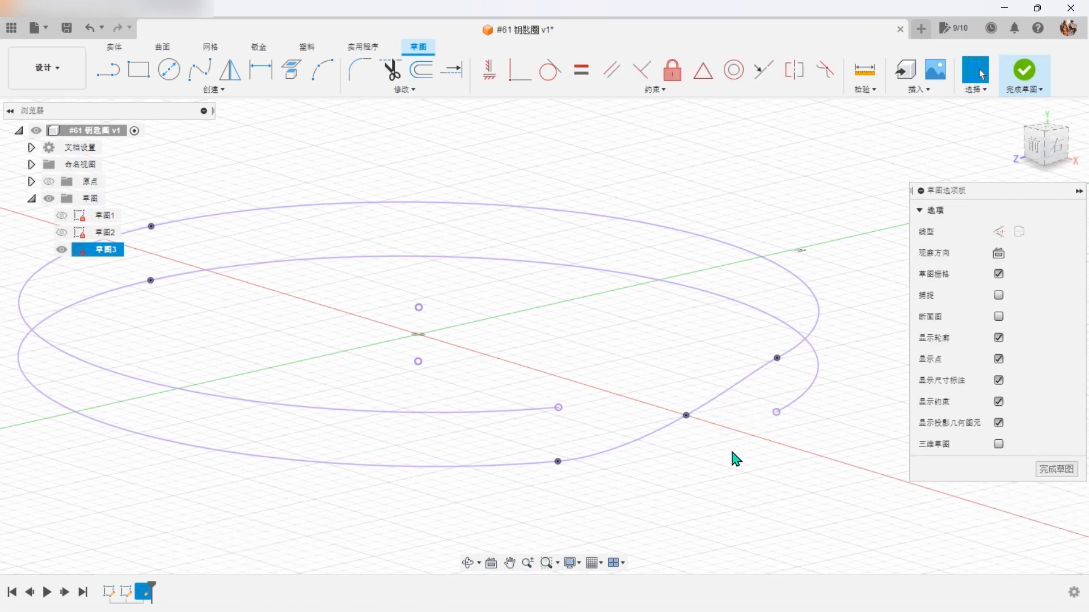
left_click(1028, 74)
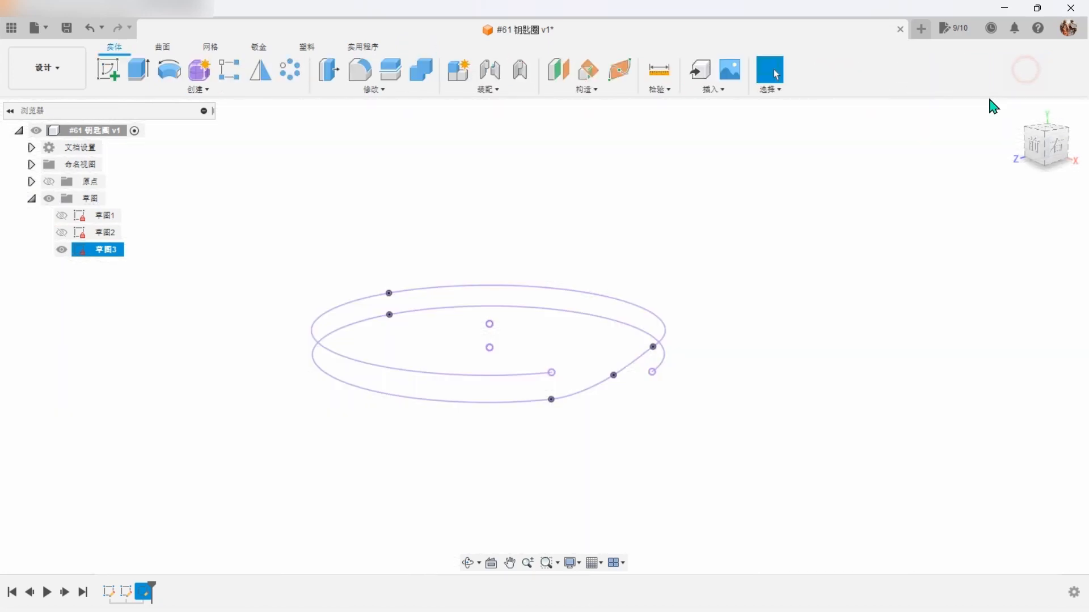
Create a plane along the double-loop path at proportional distance 0, on the open end of the upper loop
left_click(622, 70)
left_click(455, 431)
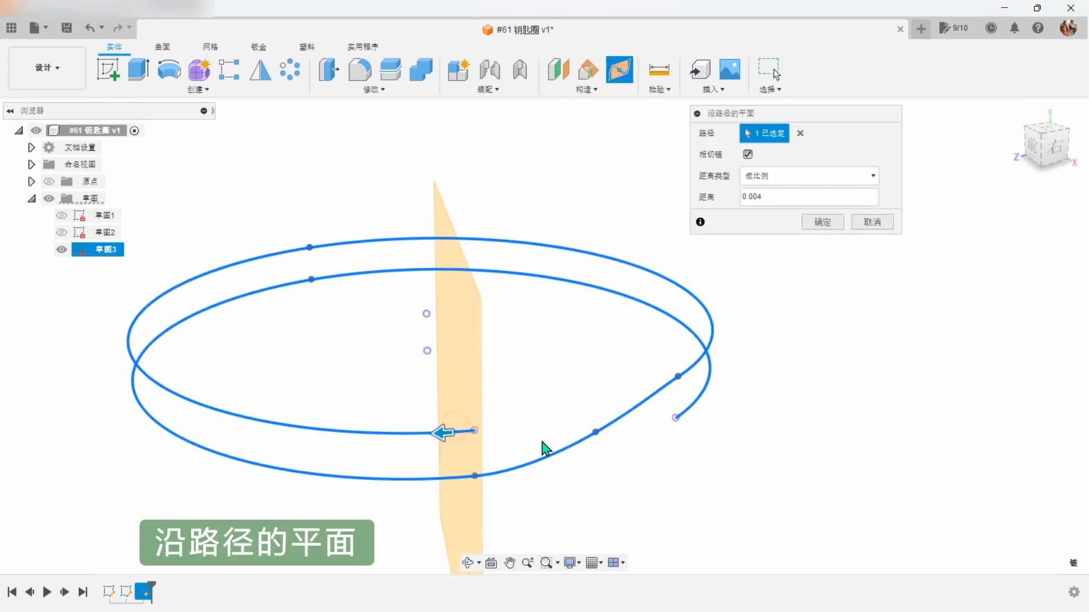
middle_click_drag(577, 439, 398, 442, "shift")
left_click_drag(376, 425, 409, 432)
left_click(763, 197)
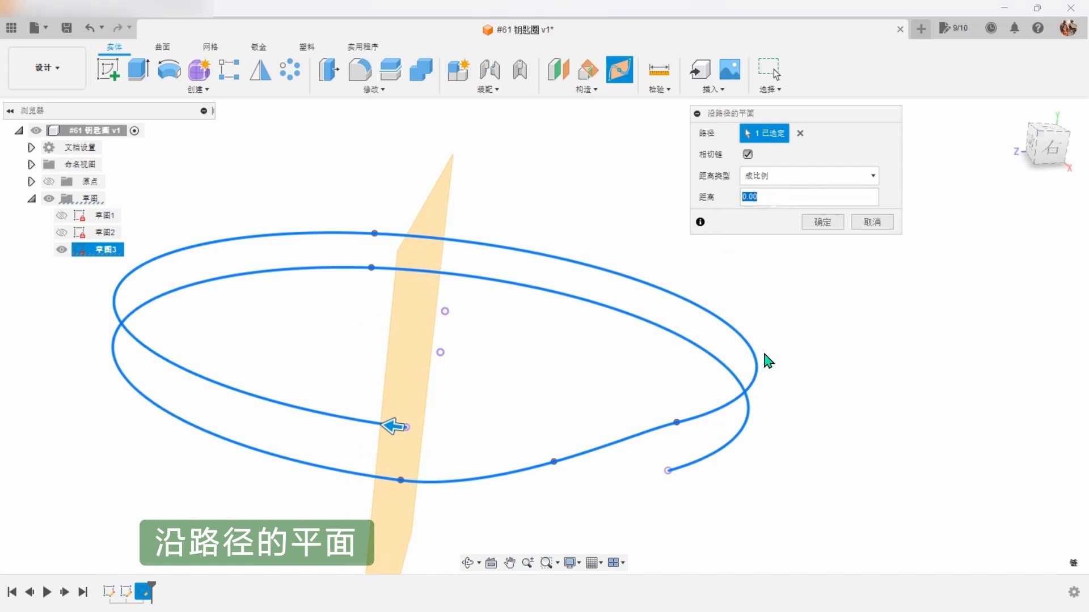
left_click(824, 224)
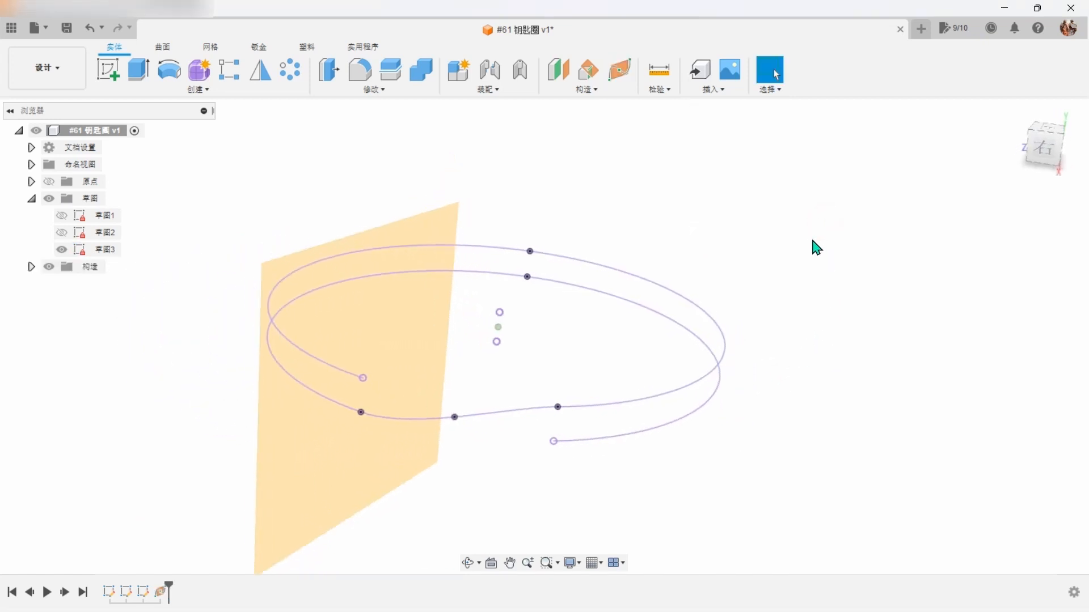
Start a new sketch on the plane at the end of the path
left_click(487, 321)
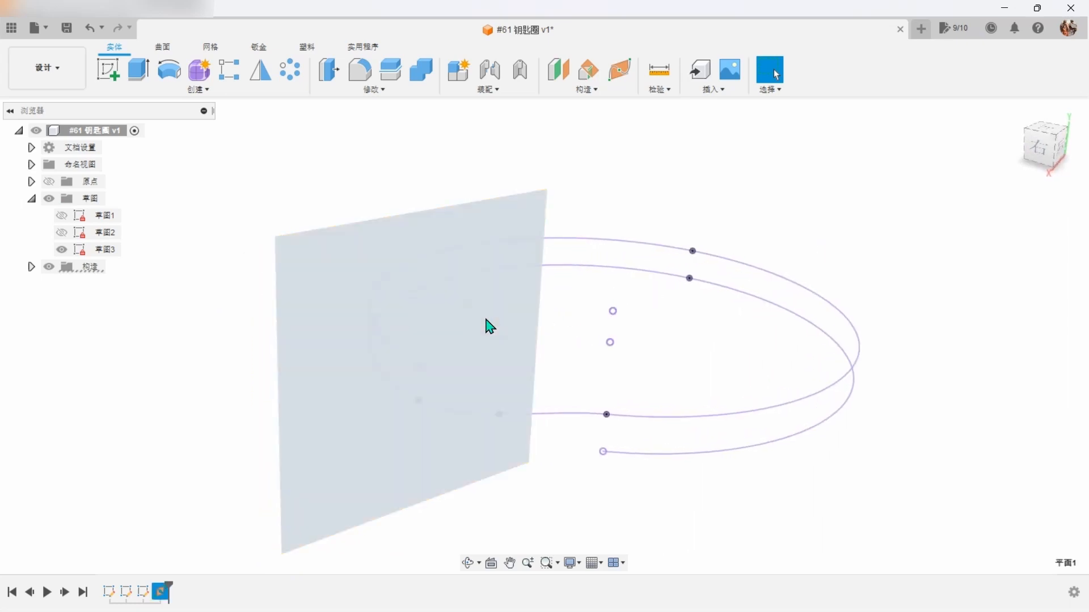
right_click(487, 326)
left_click(482, 391)
scroll(680, 334, "up", 5)
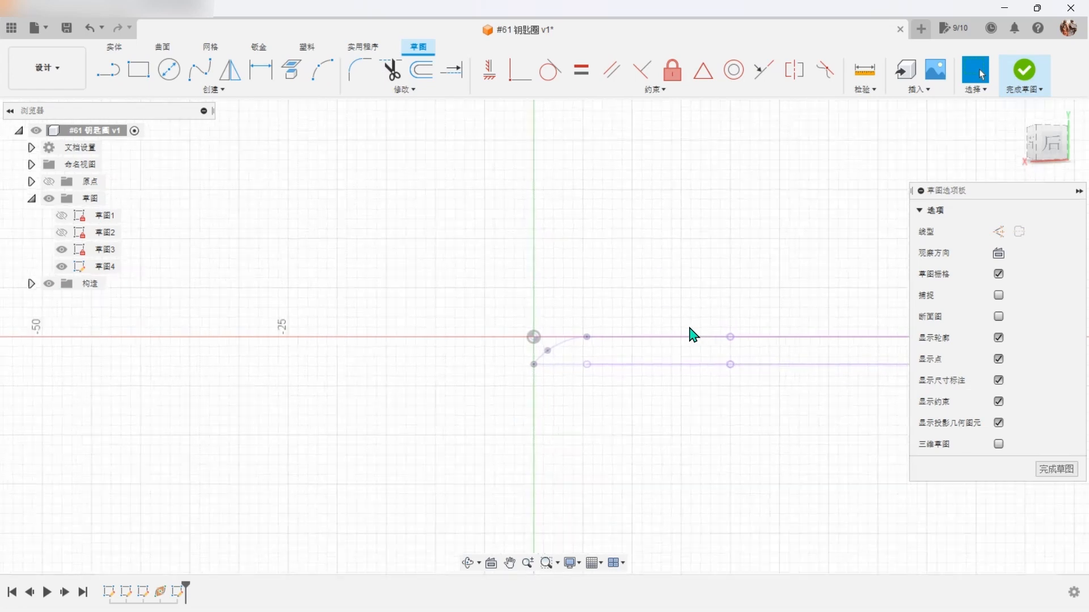
scroll(642, 321, "up", 5)
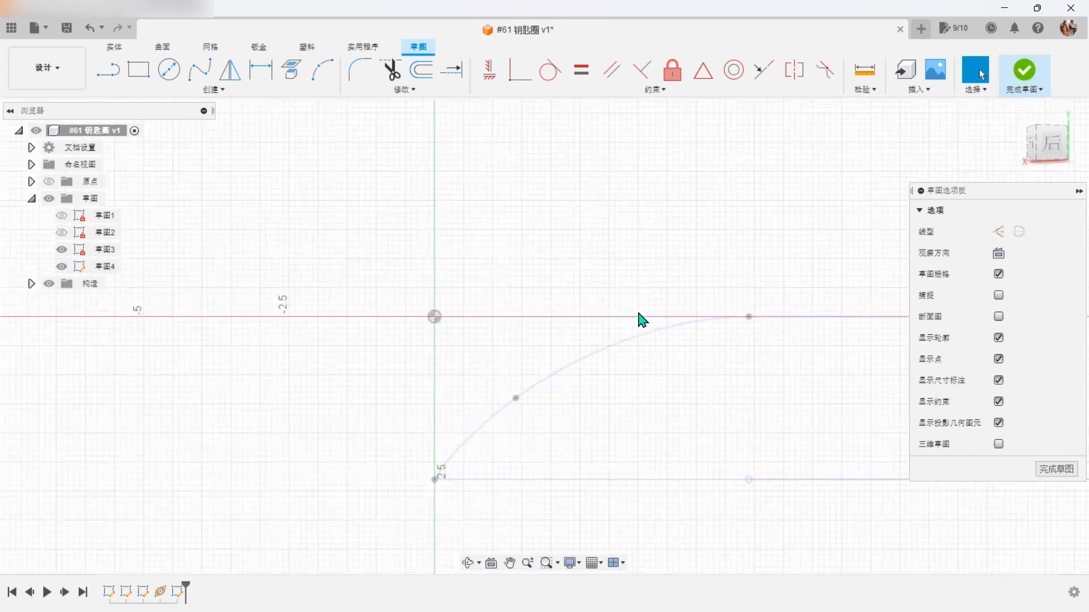
Draw a 5 mm diameter circle centred on the sketch origin and place its dimension outside the circle
left_click(170, 77)
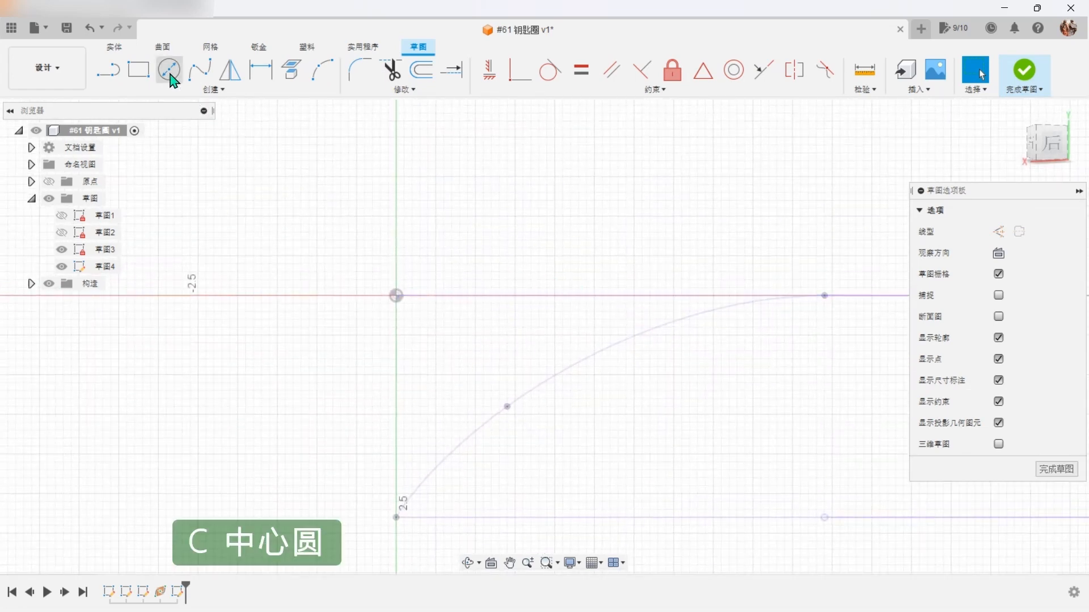
left_click(397, 296)
type("5")
key("Return")
key("Escape")
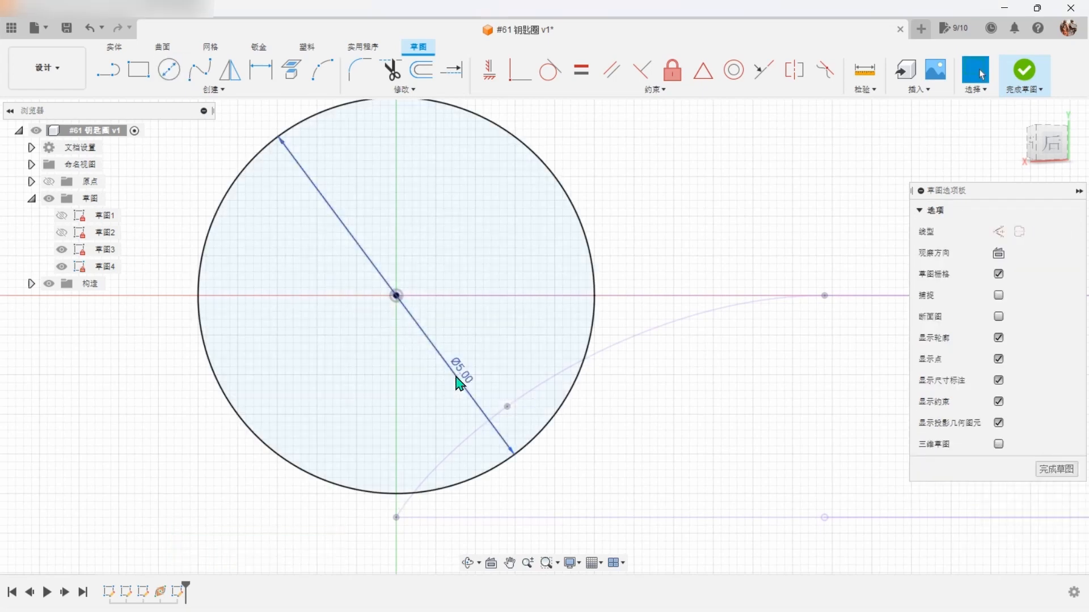
left_click_drag(470, 377, 669, 173)
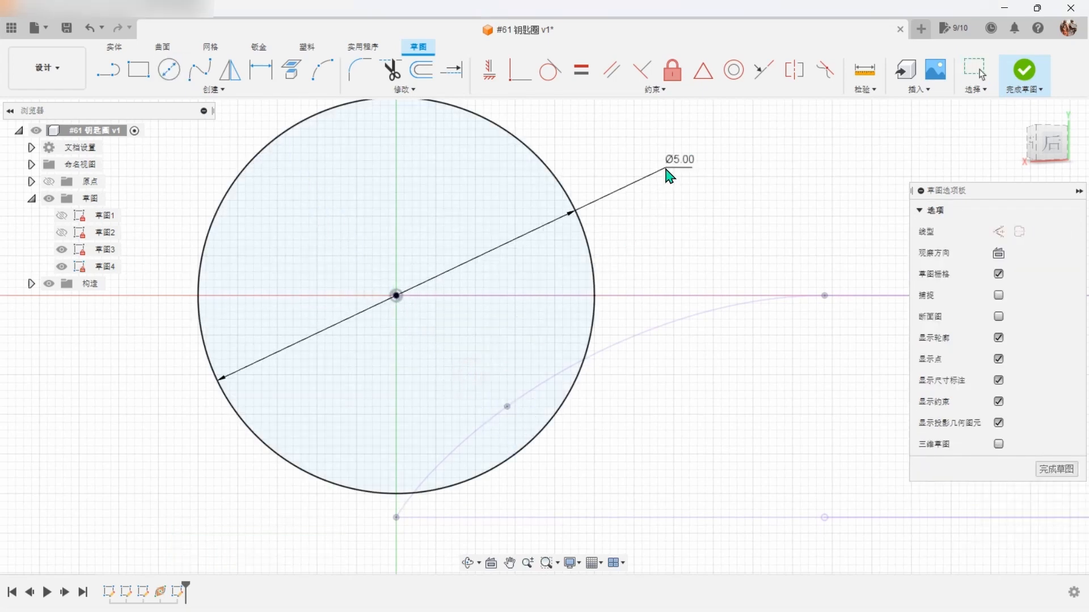
Draw a centre rectangle about 2.3 mm high from the circle's centre, with its corner on the circle
scroll(411, 301, "down", 2)
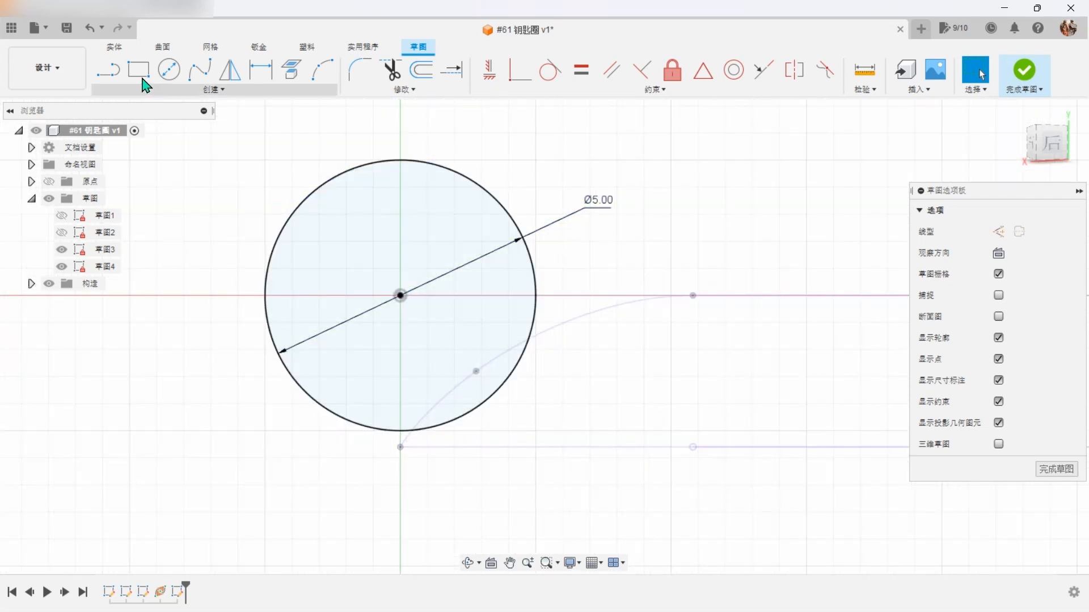
left_click(148, 78)
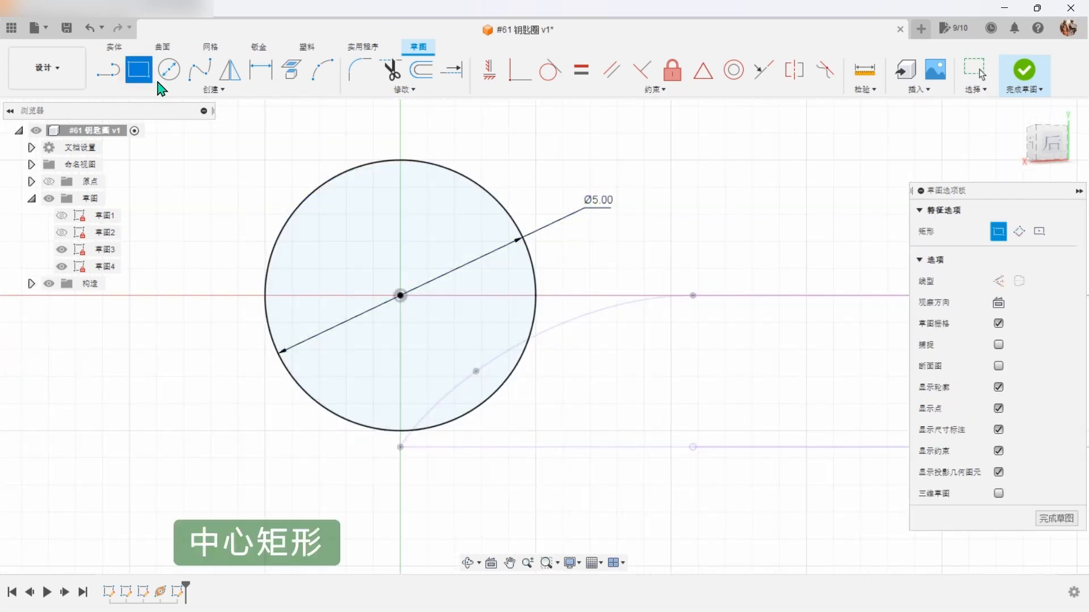
left_click(1038, 232)
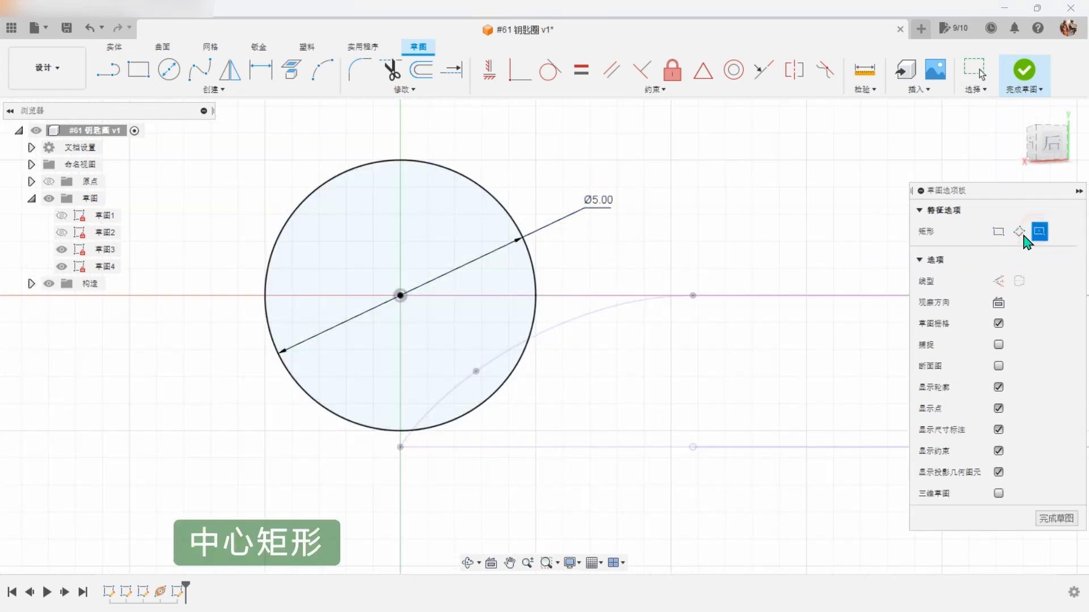
left_click(400, 295)
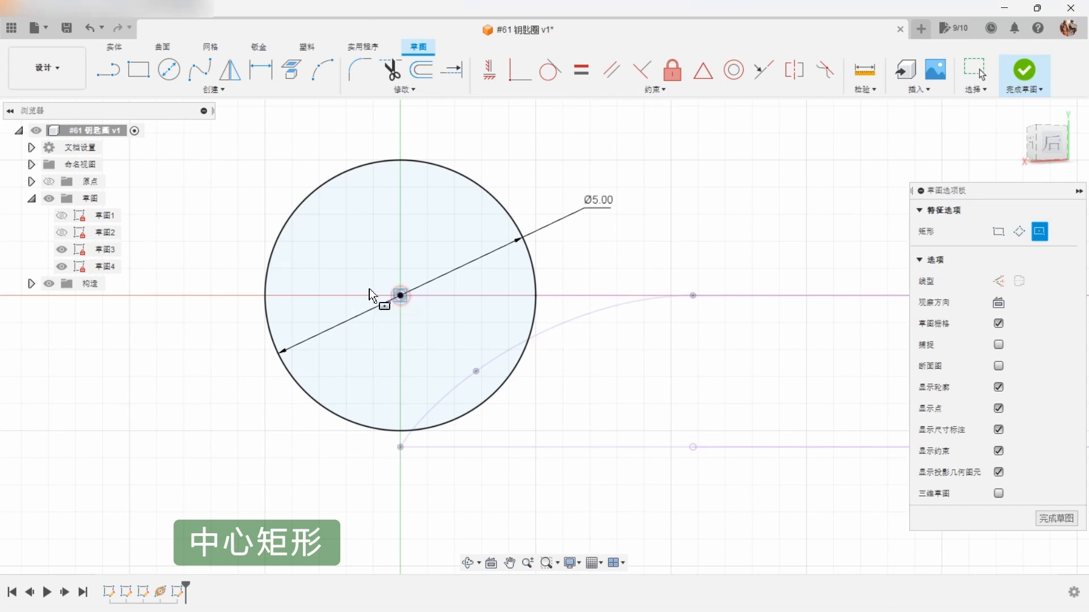
left_click(278, 233)
right_click(620, 243)
left_click(661, 236)
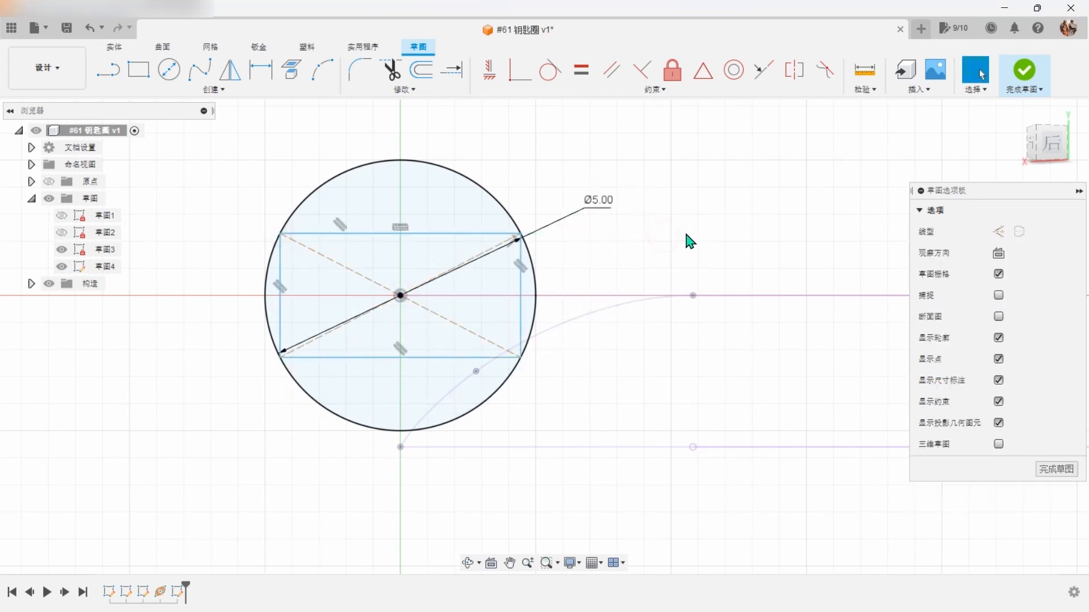
Dimension the rectangle's height at 2.5 mm
key("d")
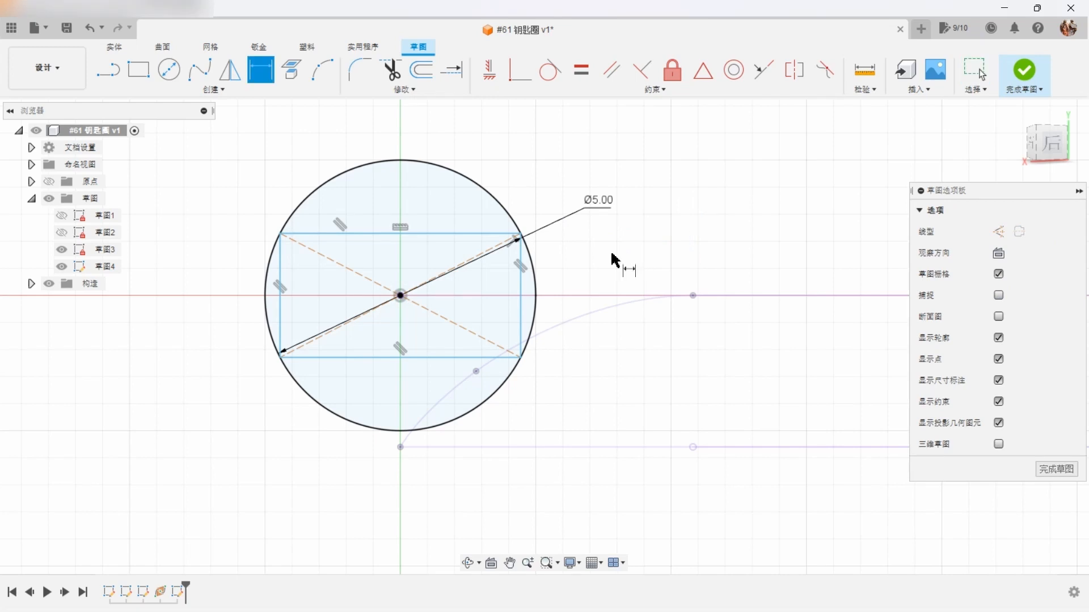
left_click(281, 278)
left_click(230, 289)
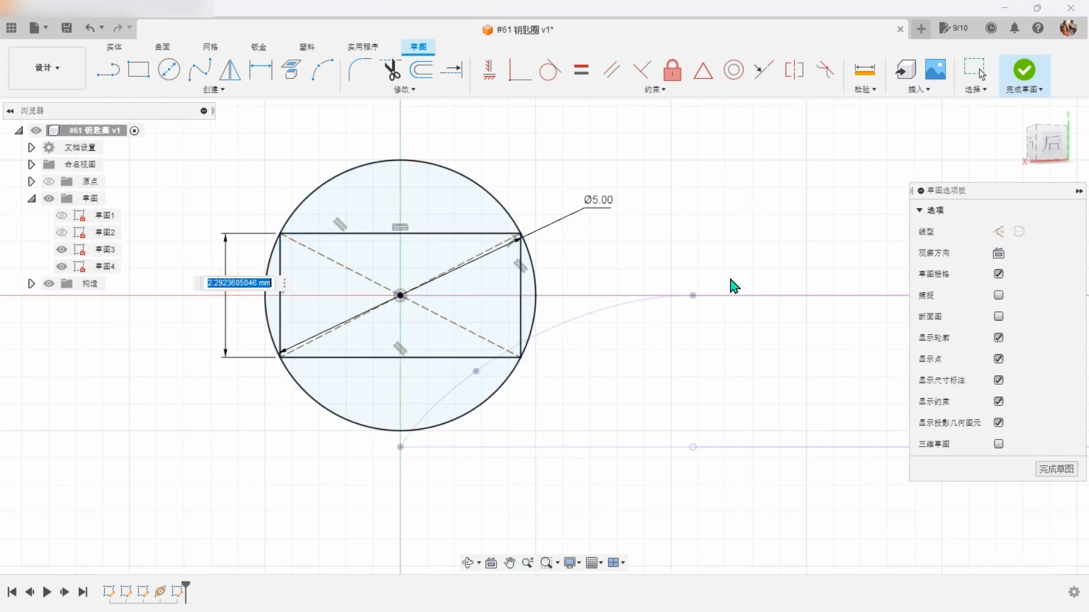
type("2.5")
key("Return")
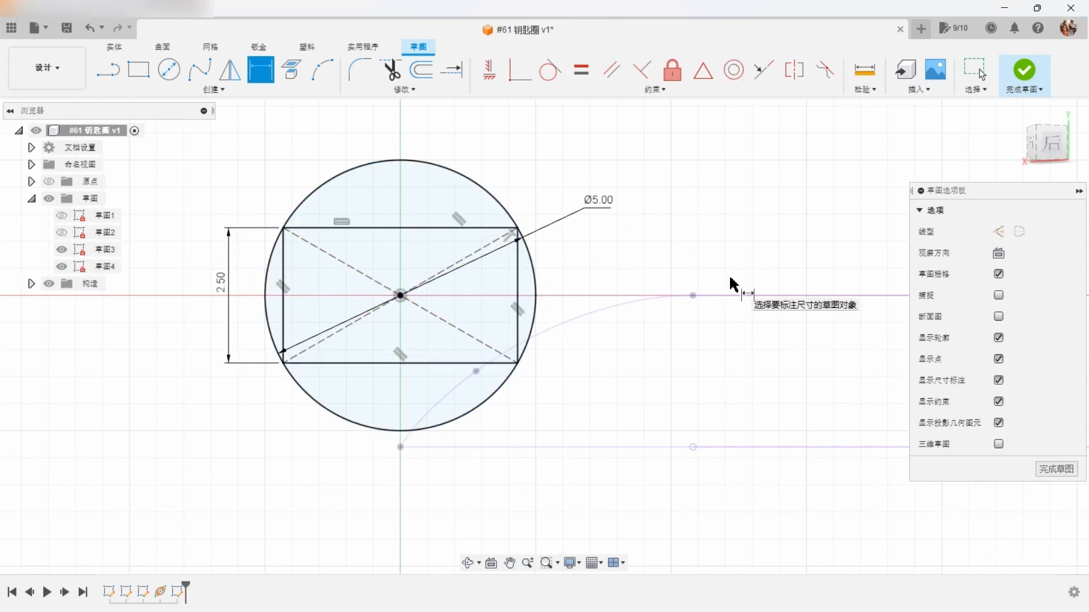
Trim away the circle's upper and lower arcs and the rectangle's two vertical sides to leave one closed outline
left_click(400, 83)
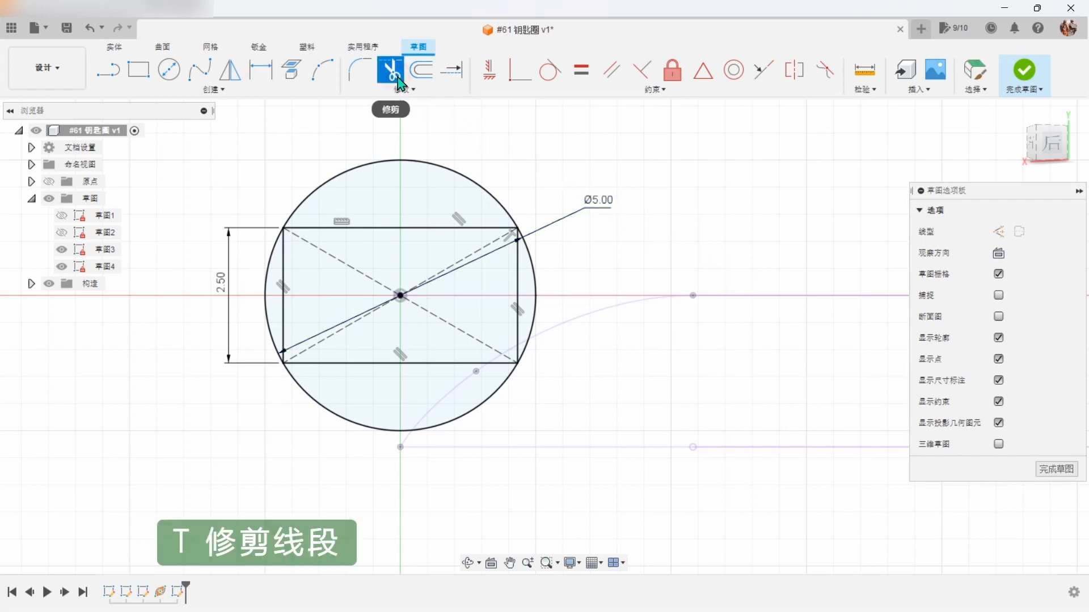
left_click(389, 163)
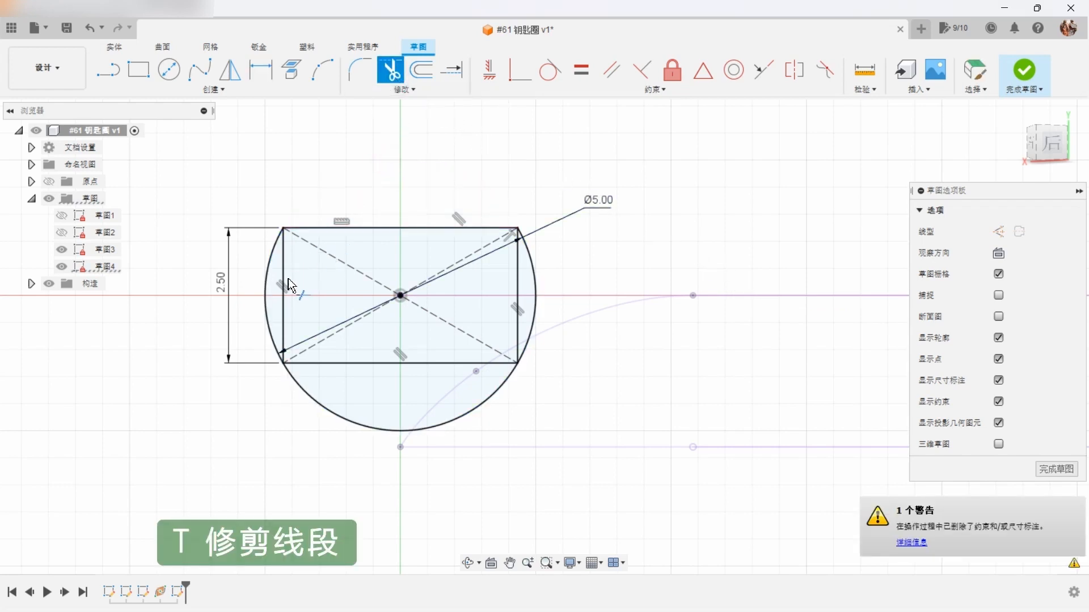
left_click(517, 290)
left_click(392, 424)
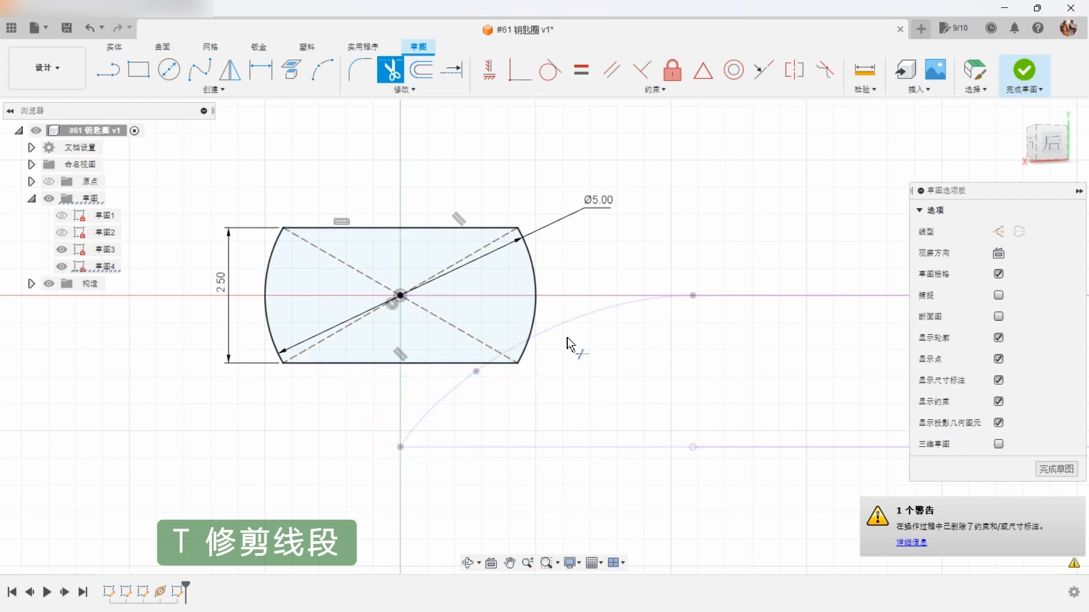
right_click(688, 214)
left_click(729, 219)
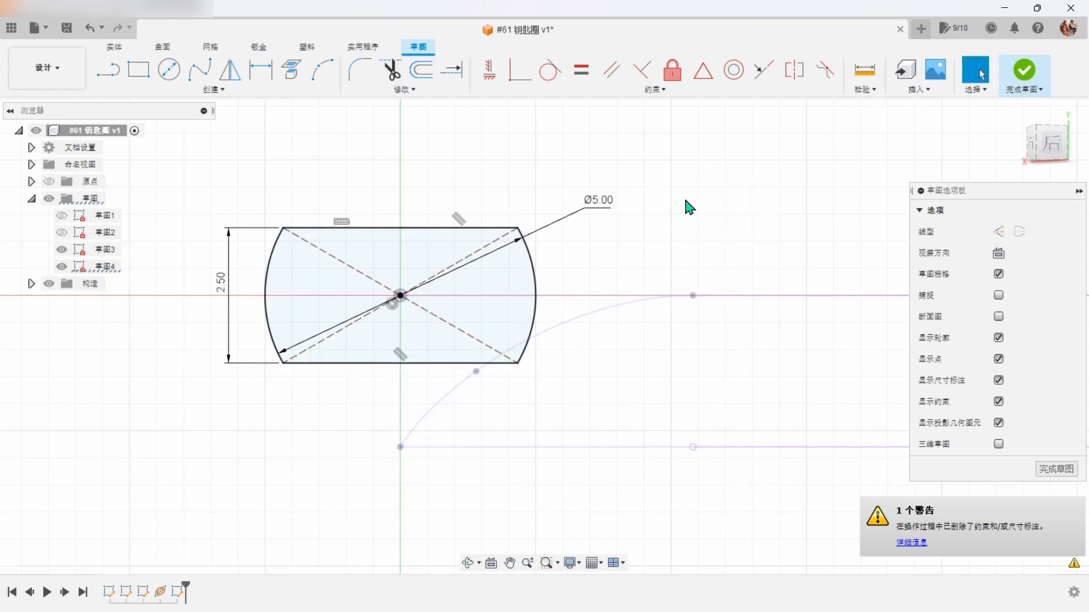
Fillet all four corners of the trimmed profile with a 0.50 mm radius
left_click(359, 70)
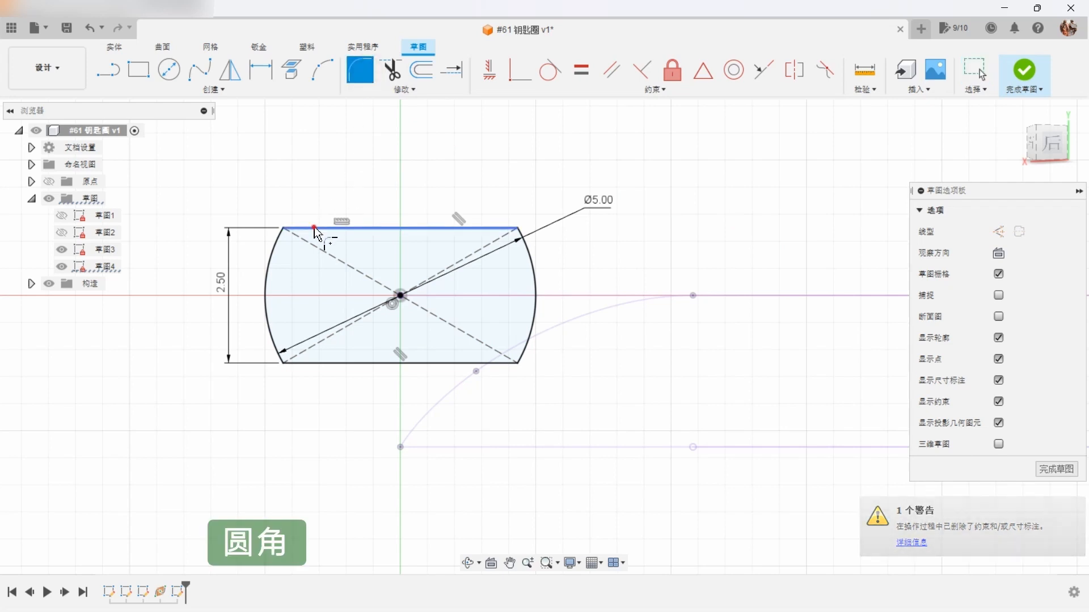
left_click(292, 228)
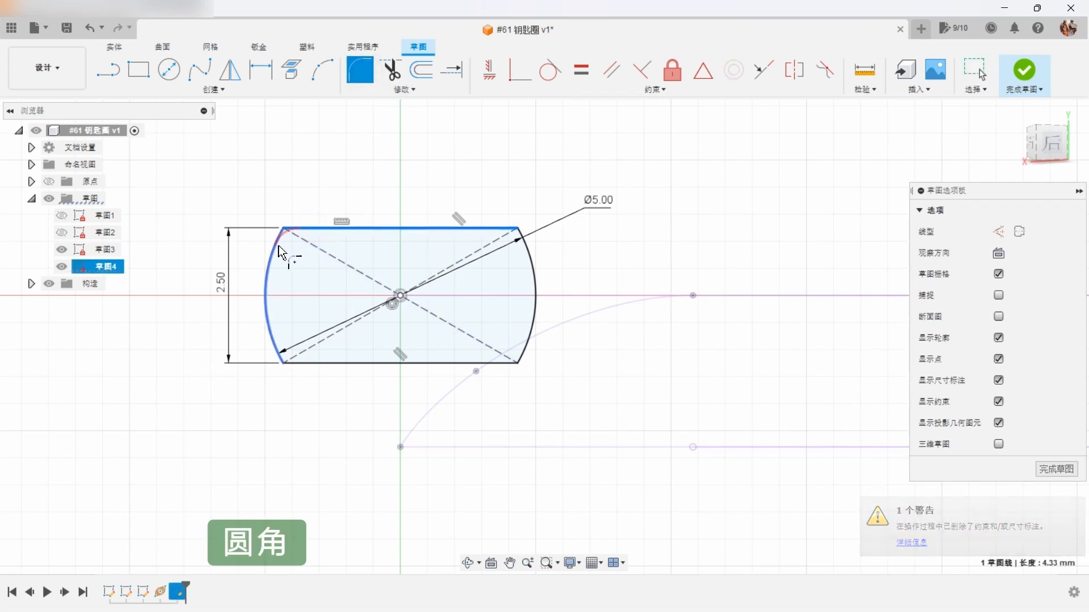
left_click(477, 230)
left_click(536, 299)
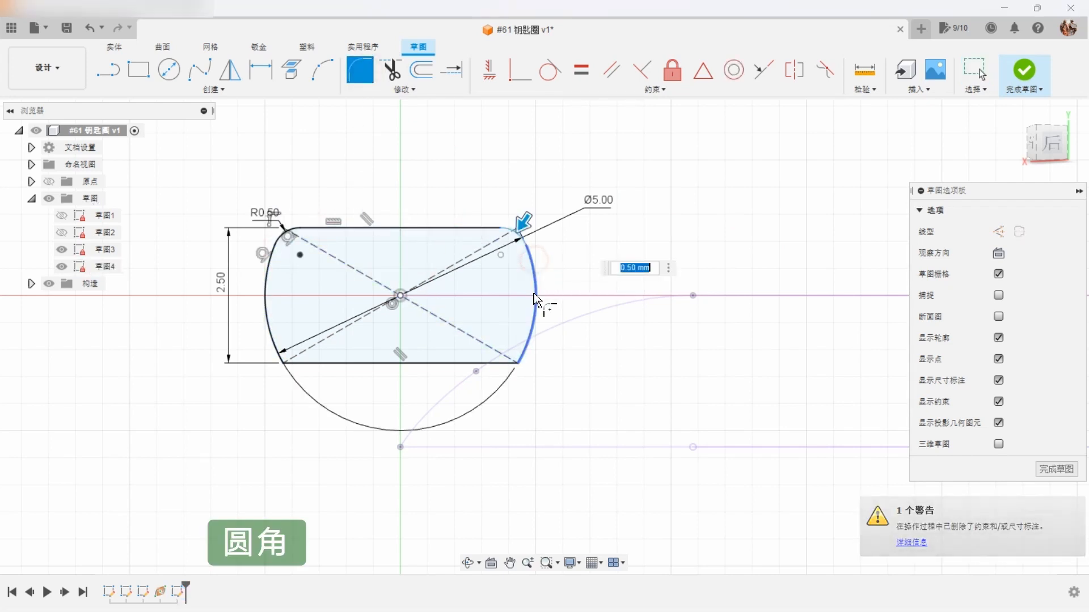
left_click(530, 323)
left_click(492, 364)
left_click(322, 364)
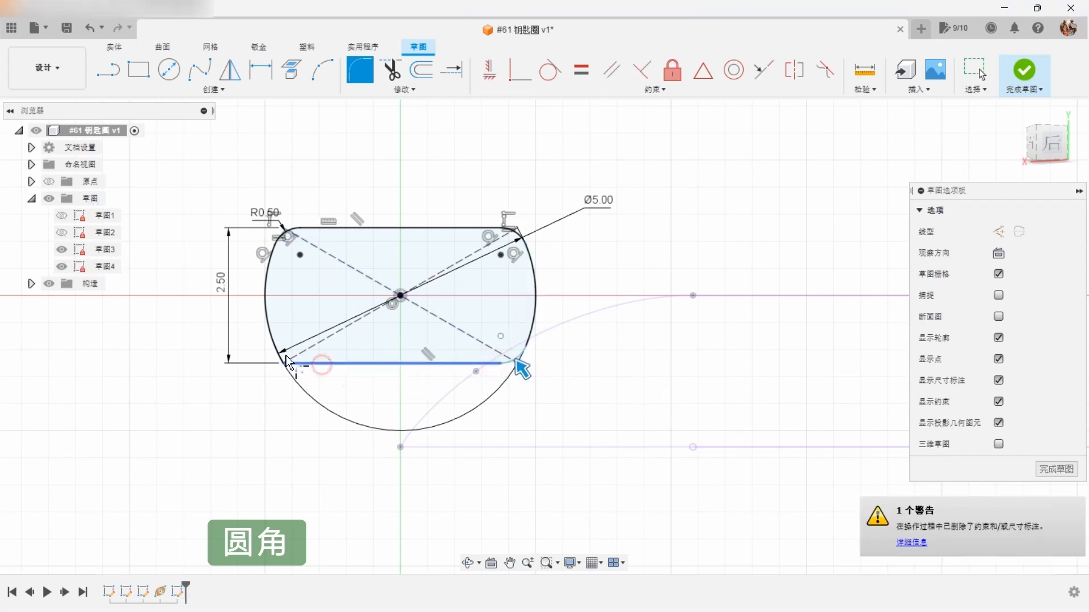
left_click(272, 346)
right_click(615, 231)
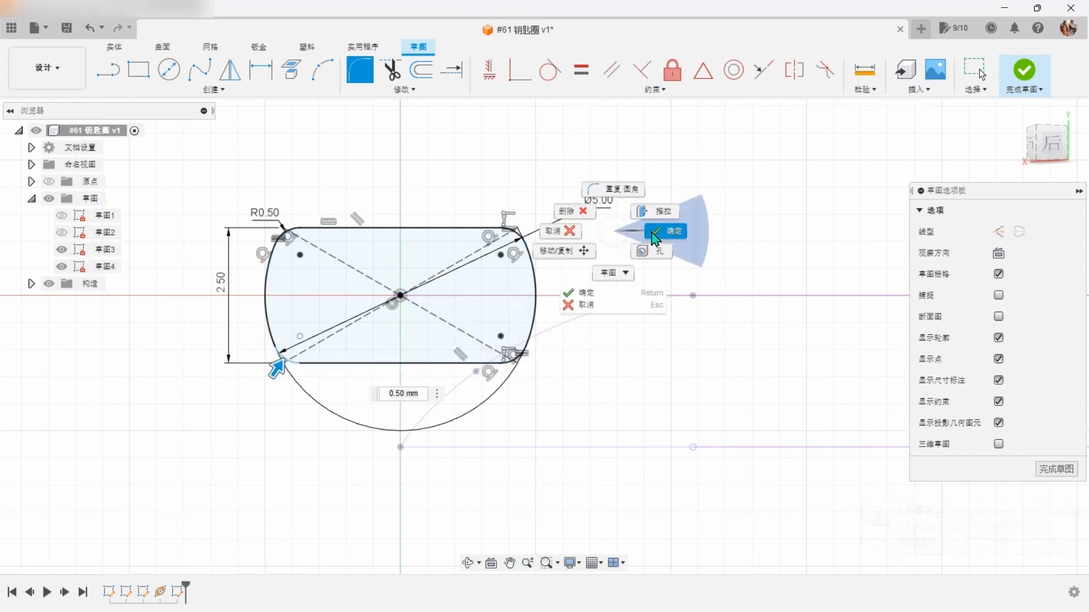
left_click(653, 234)
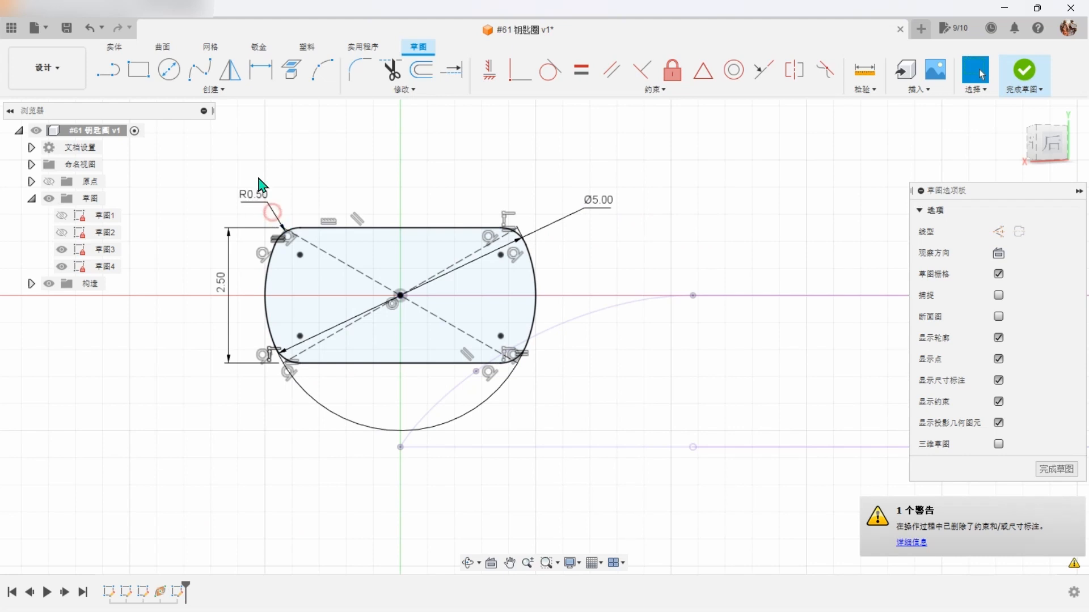
Select the rounded profile's area to check that it is closed and finish the sketch
left_click(433, 250)
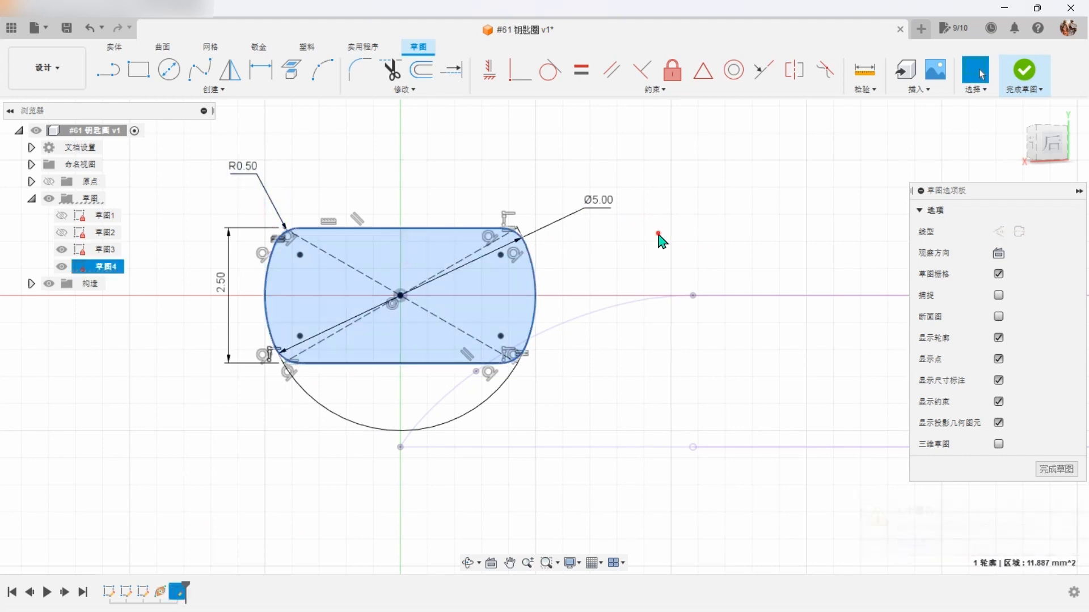
left_click(658, 235)
left_click(1010, 90)
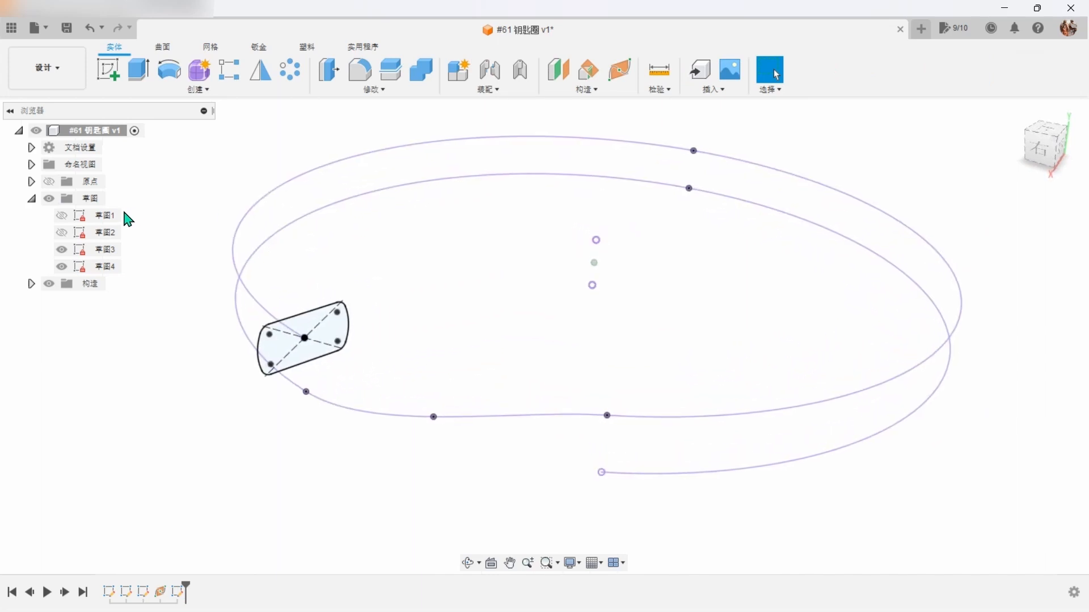
Sweep the rounded profile along the double-loop curve as a new body, using the single path type and perpendicular orientation
left_click(182, 97)
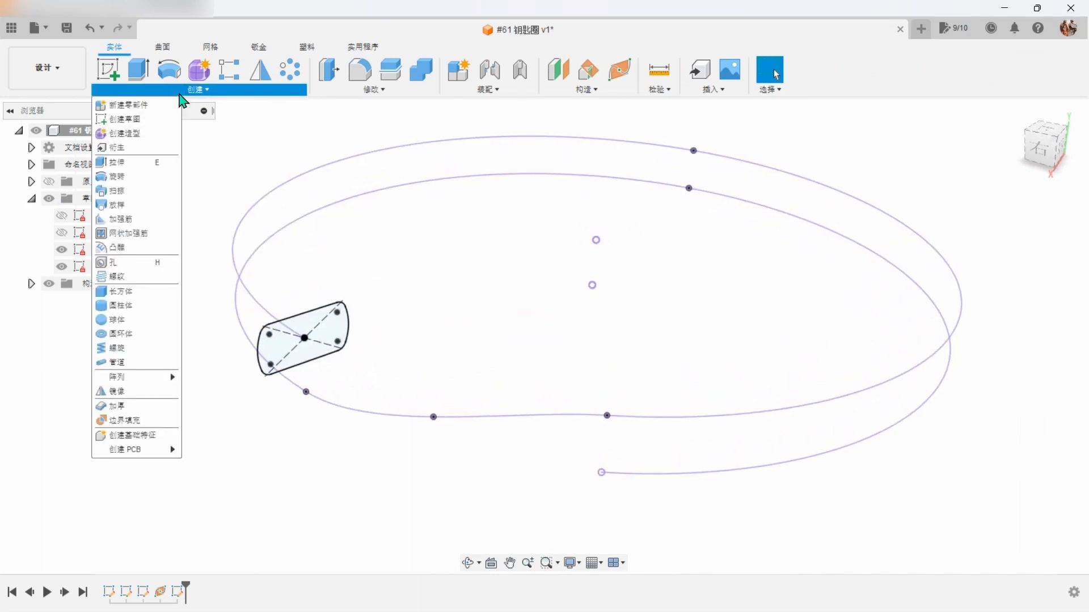
left_click(135, 190)
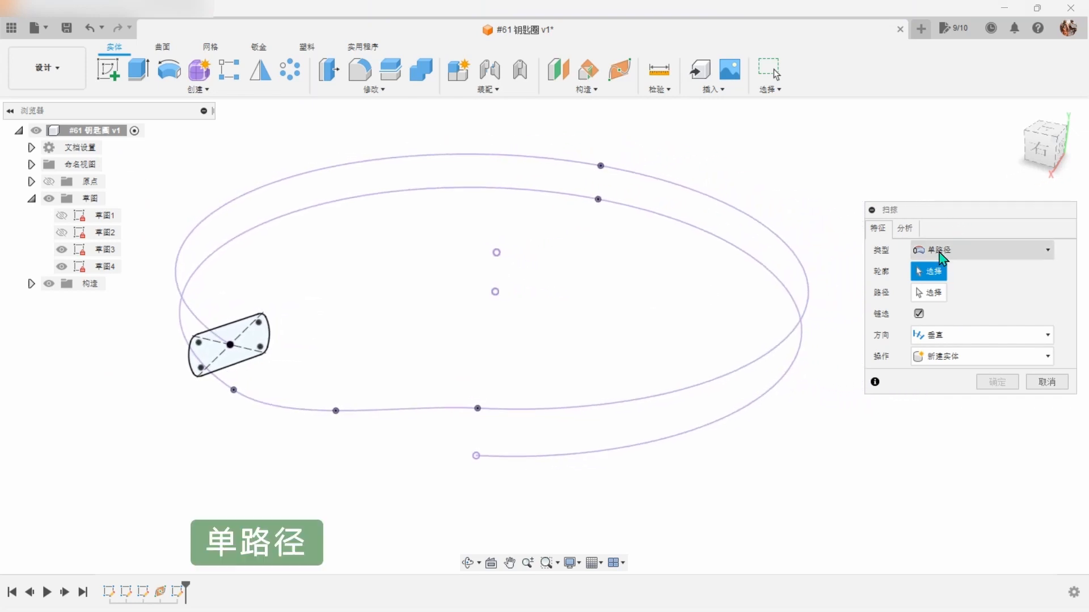
left_click(256, 349)
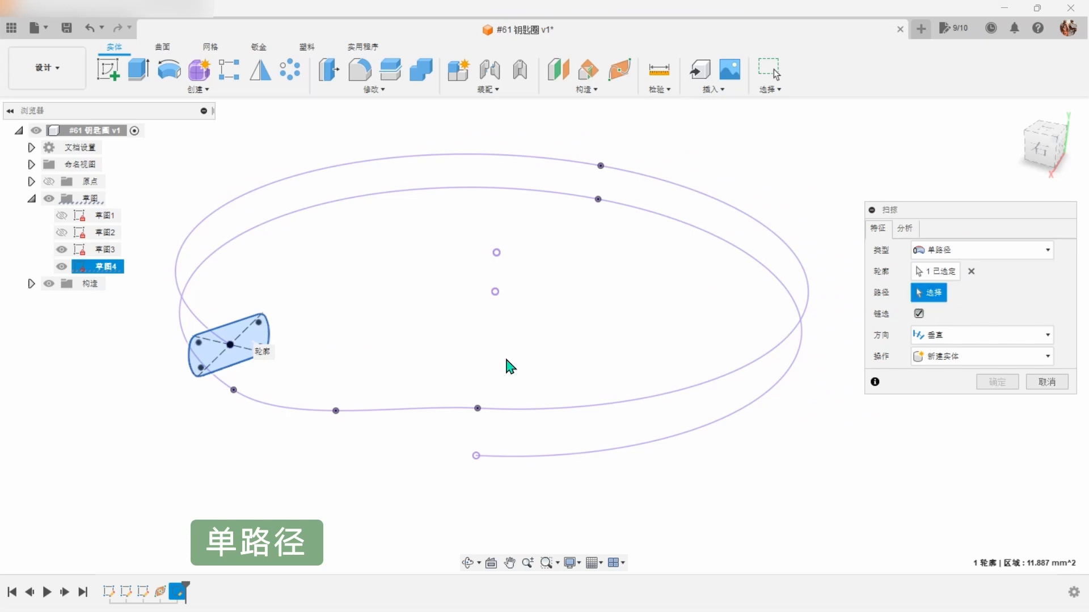
left_click(419, 409)
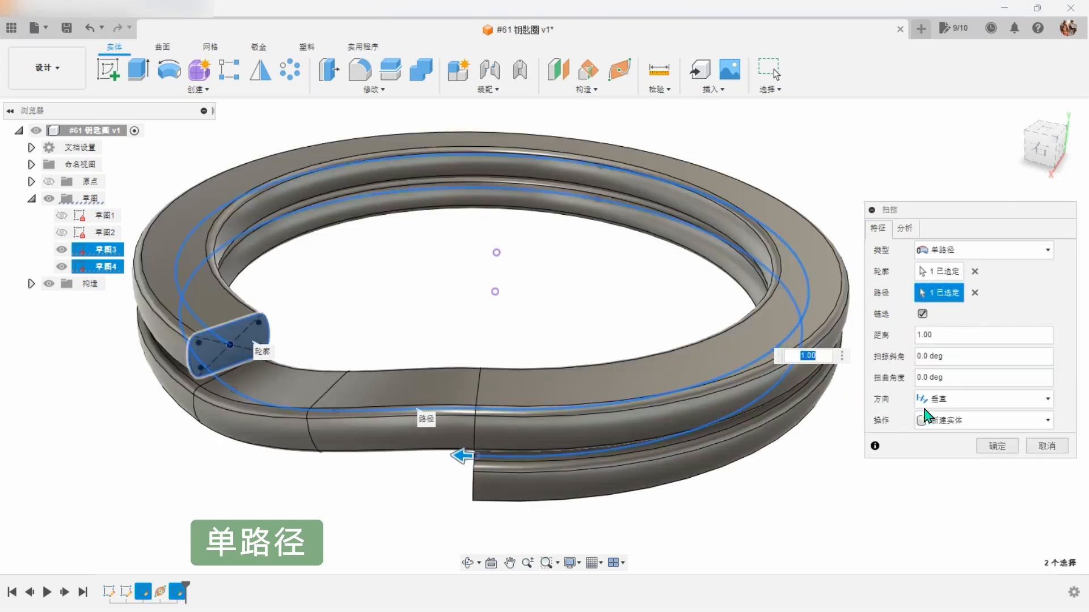
left_click(992, 446)
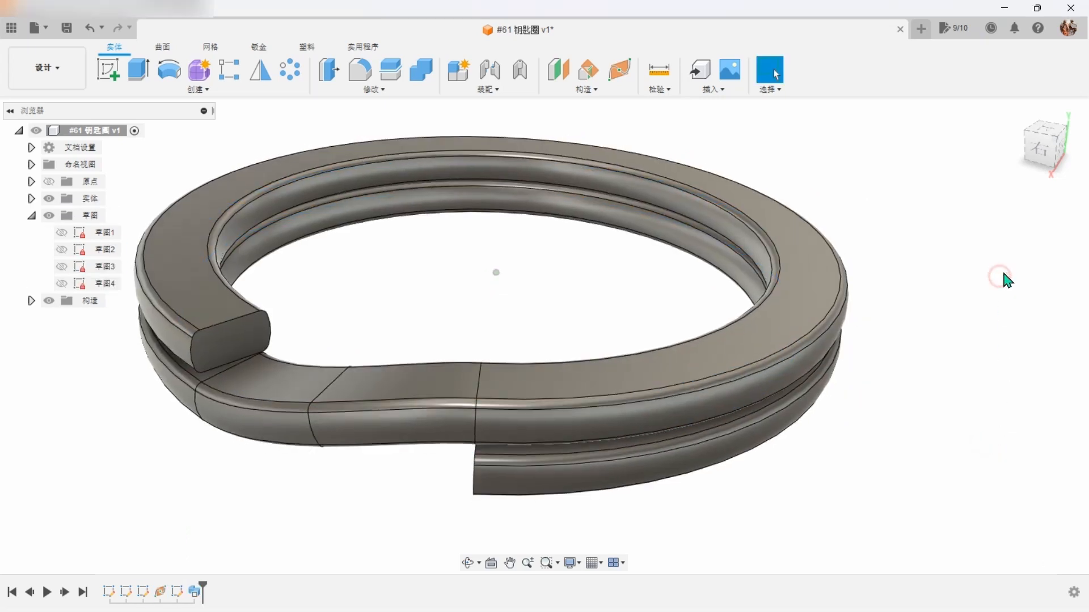
Apply the shot-blasted aluminium appearance (铝 - 喷丸) to the swept ring body
middle_click_drag(1003, 273, 988, 247, "shift")
key("a")
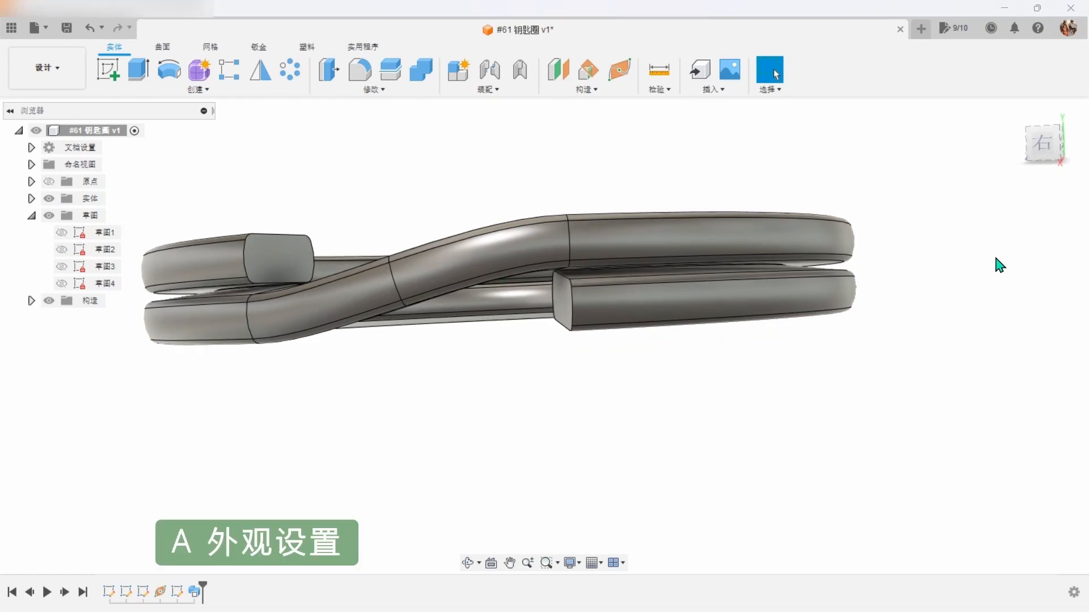
left_click_drag(770, 253, 760, 266)
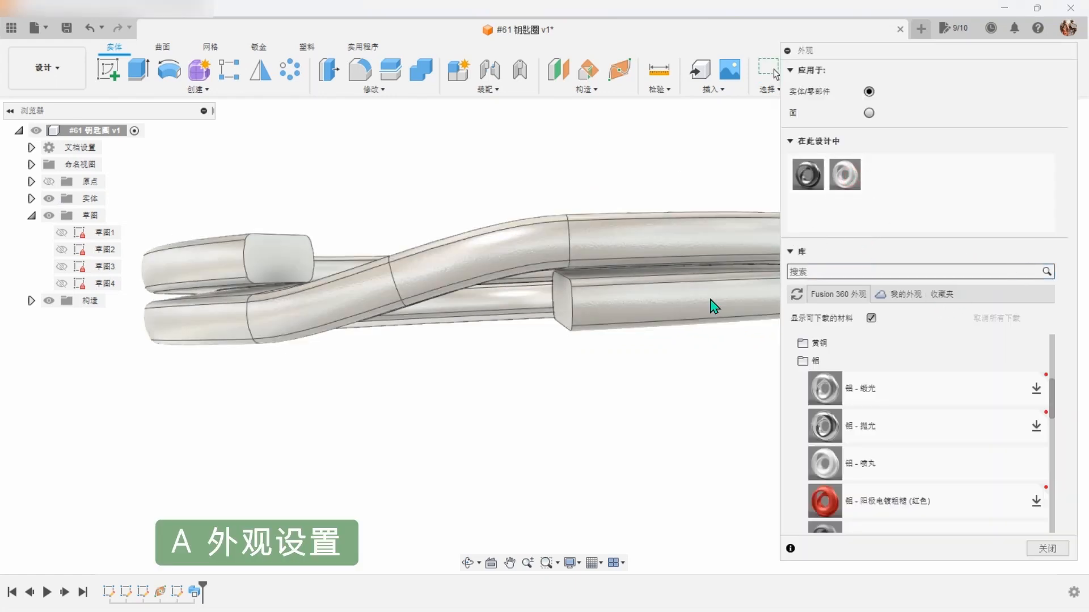
left_click(1049, 548)
middle_click_drag(995, 329, 841, 127, "shift")
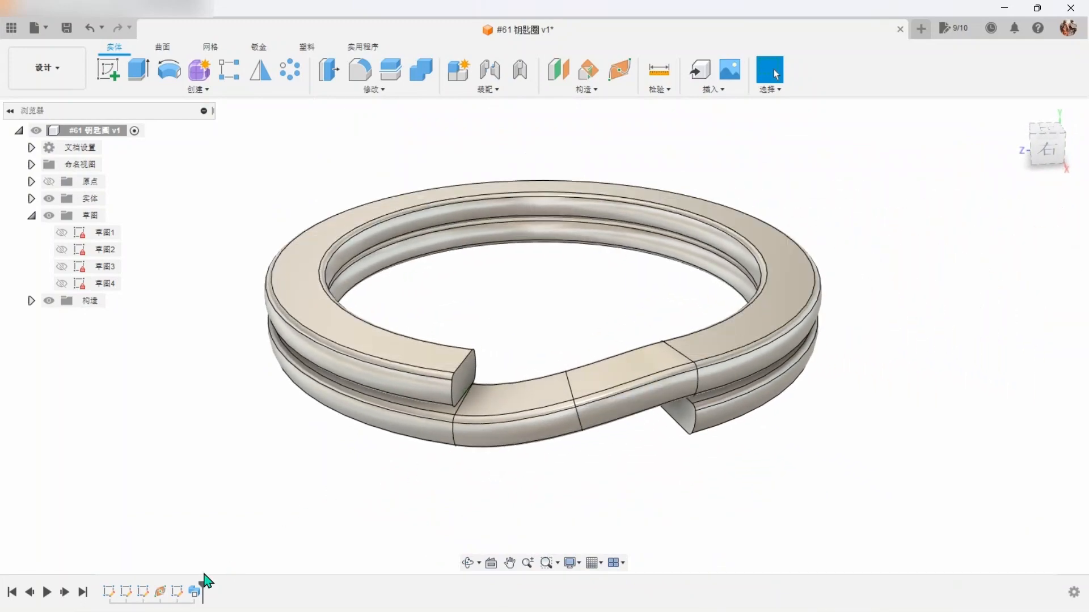
At the point in the timeline before the sweep, extrude the circle of 草图1 symmetrically by 10 mm whole length as a new body
left_click_drag(185, 585, 190, 587)
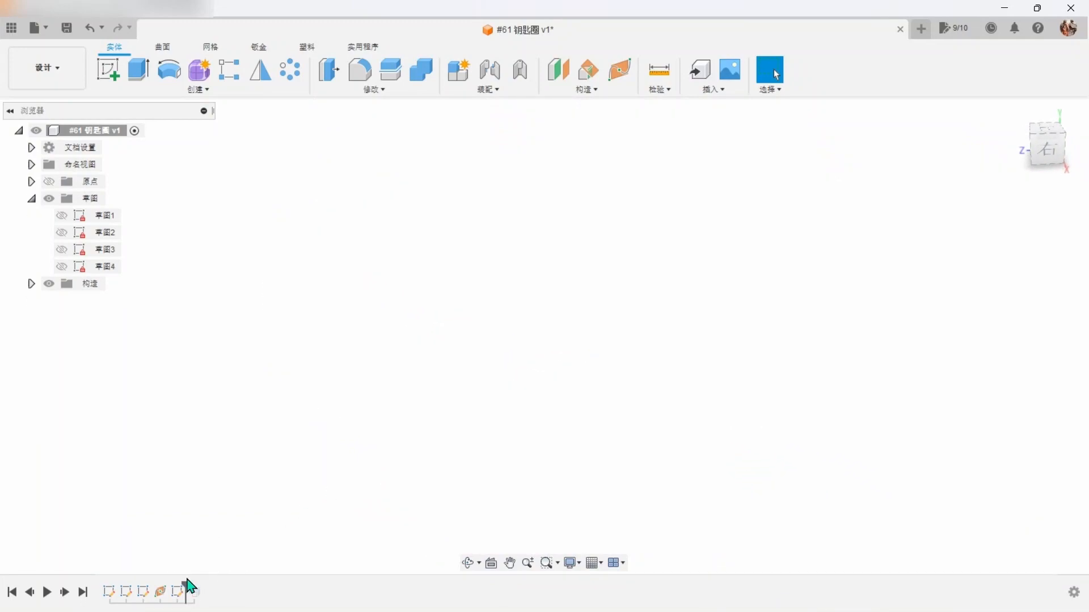
left_click(63, 215)
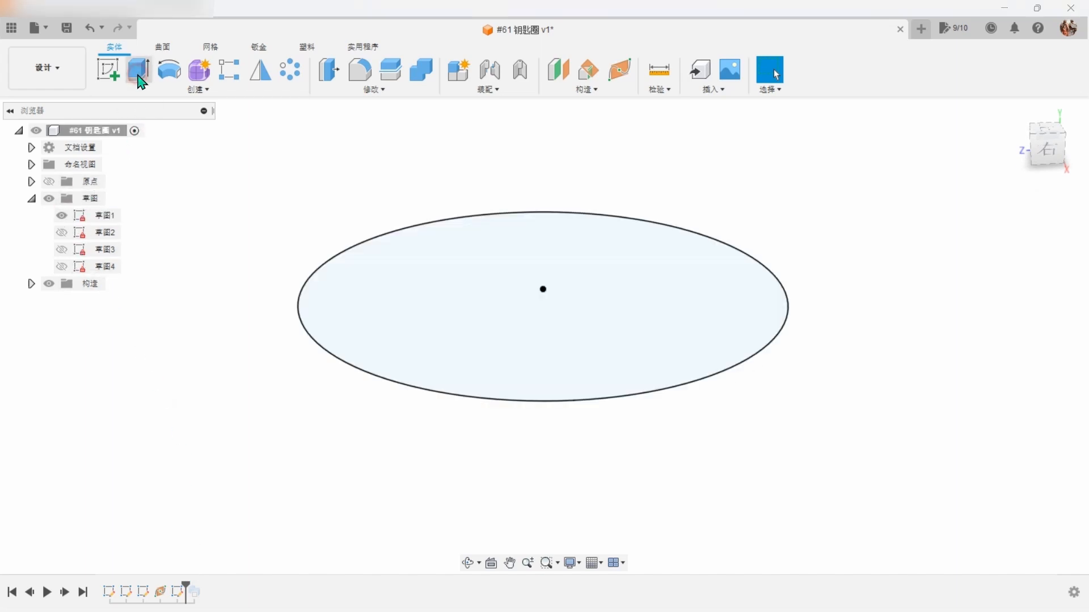
key("e")
left_click_drag(831, 121, 956, 117)
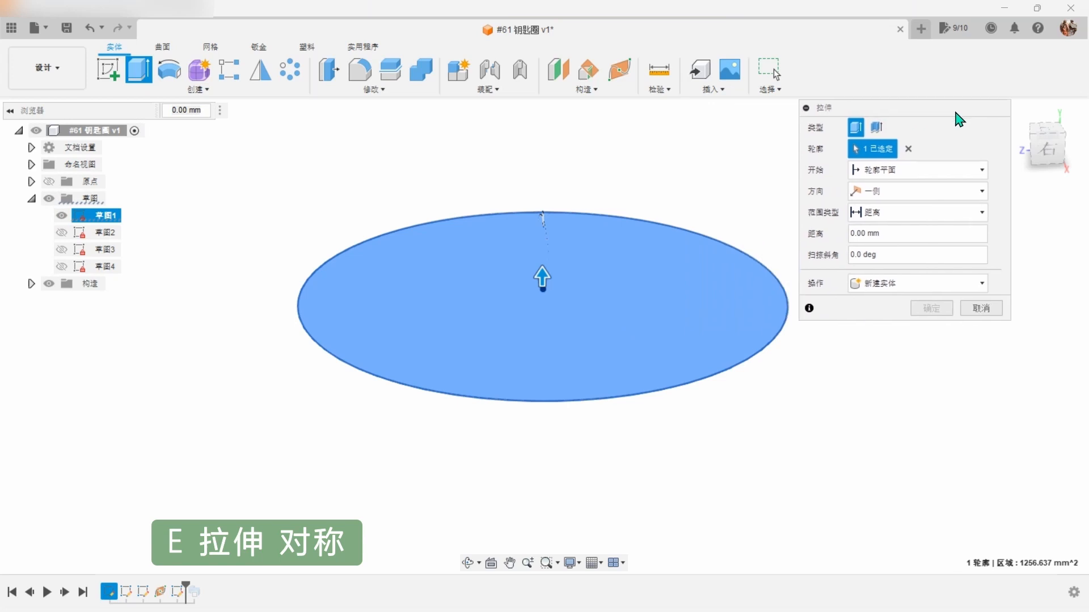
left_click(936, 195)
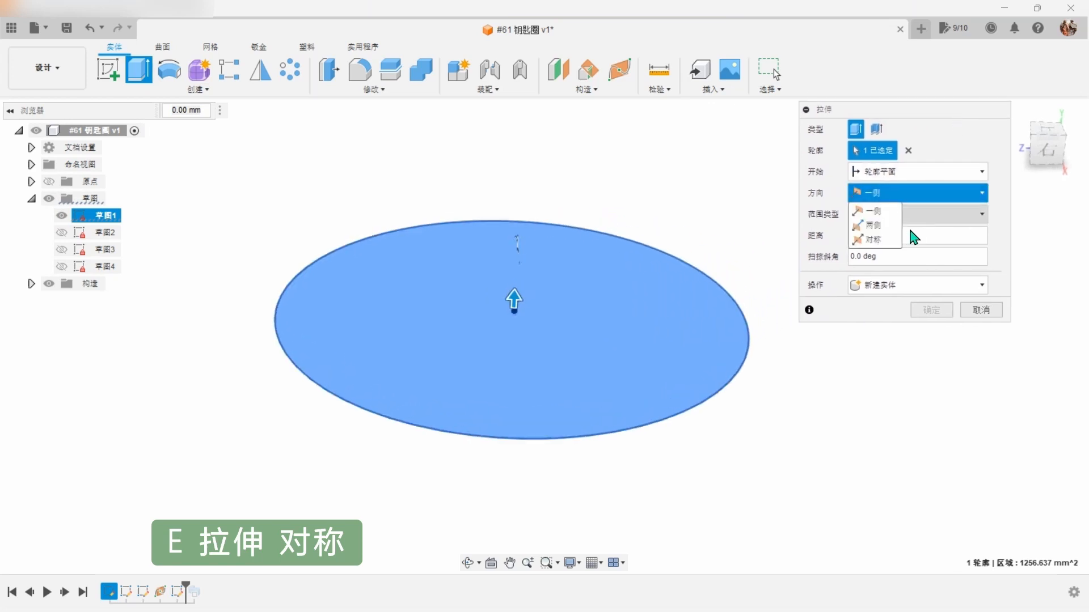
left_click(876, 240)
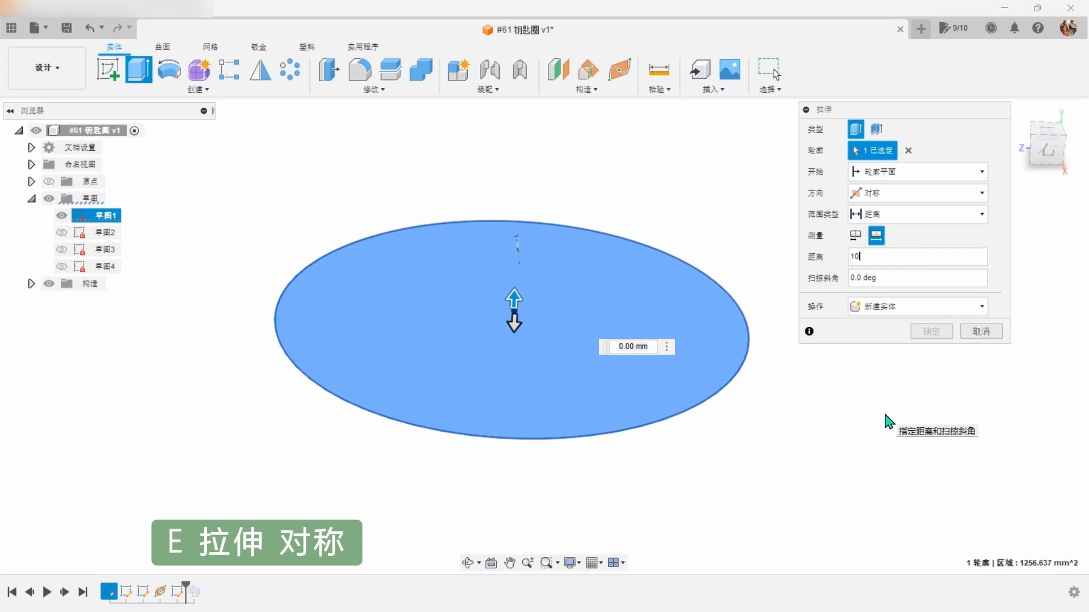
key("Return")
left_click(930, 332)
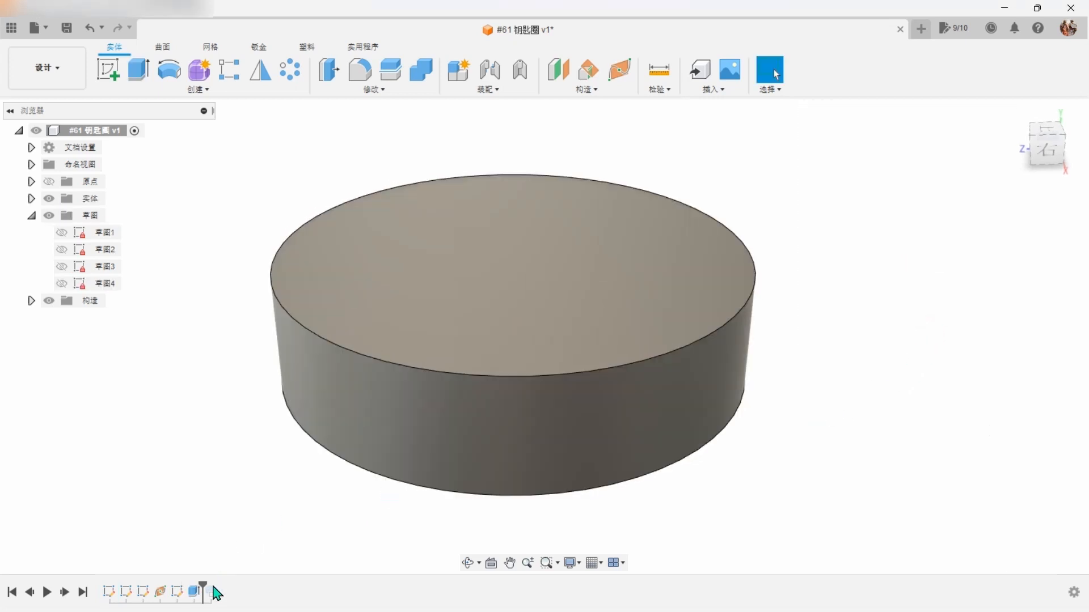
Bring the sweep back in the timeline and change its type to path + guide surface, using the cylinder's side face as the guide
left_click_drag(214, 583, 220, 584)
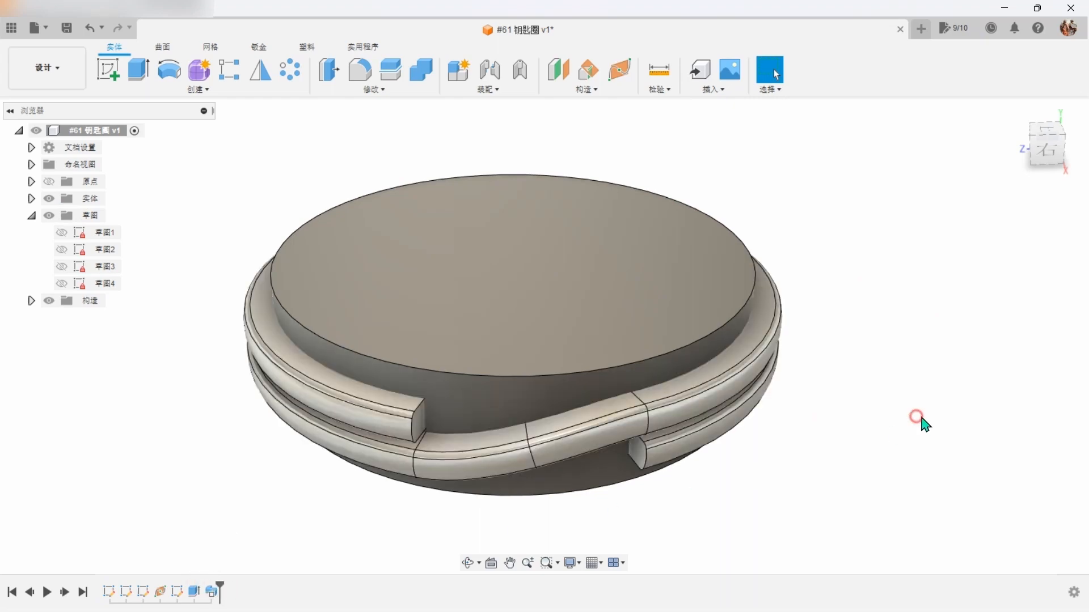
middle_click_drag(921, 418, 928, 415, "shift")
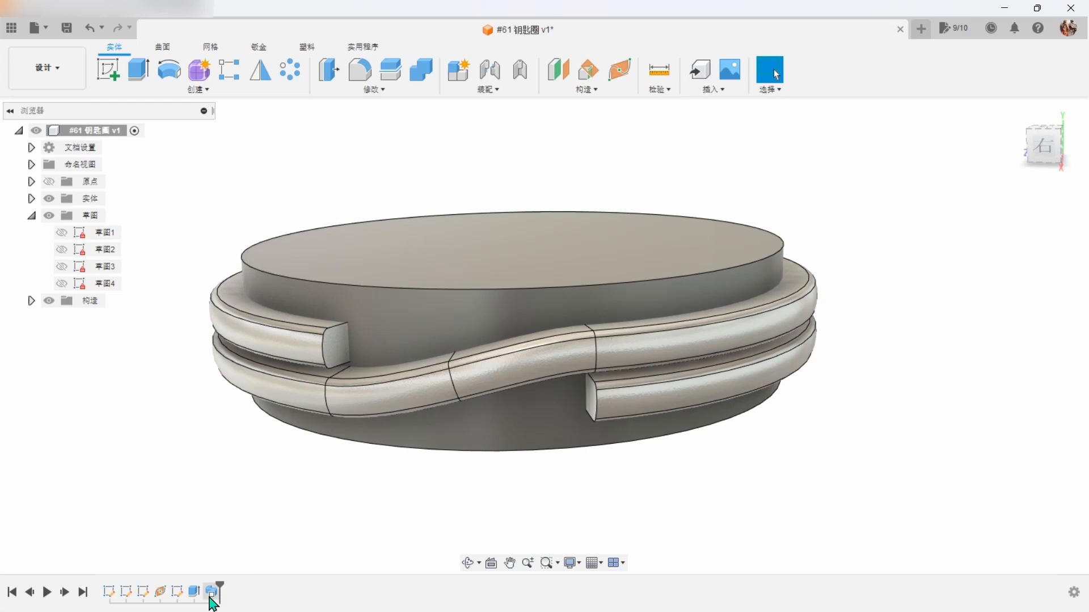
right_click(213, 591)
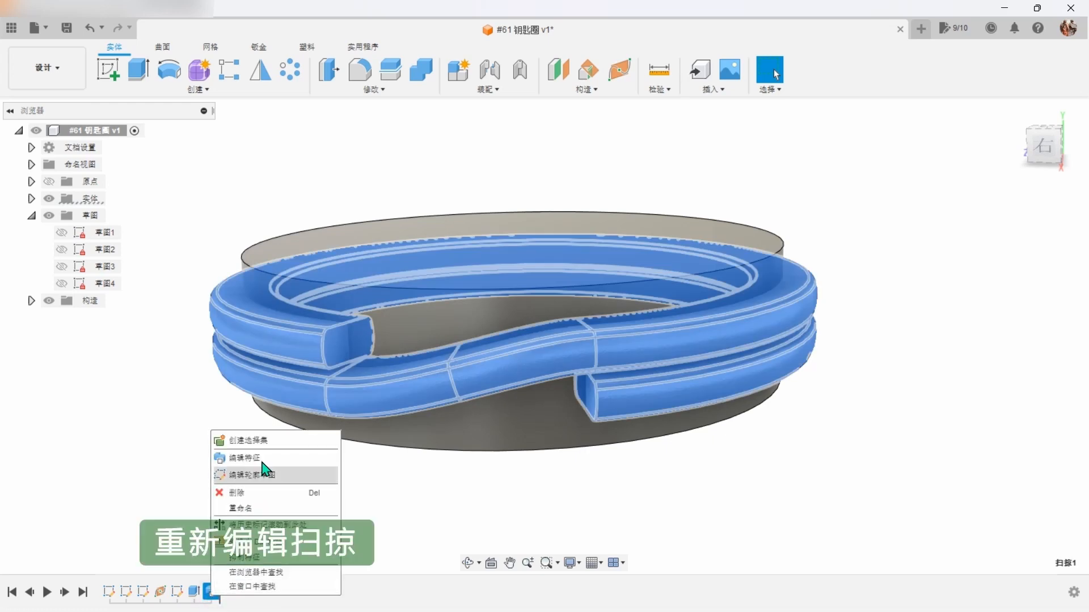
left_click(256, 458)
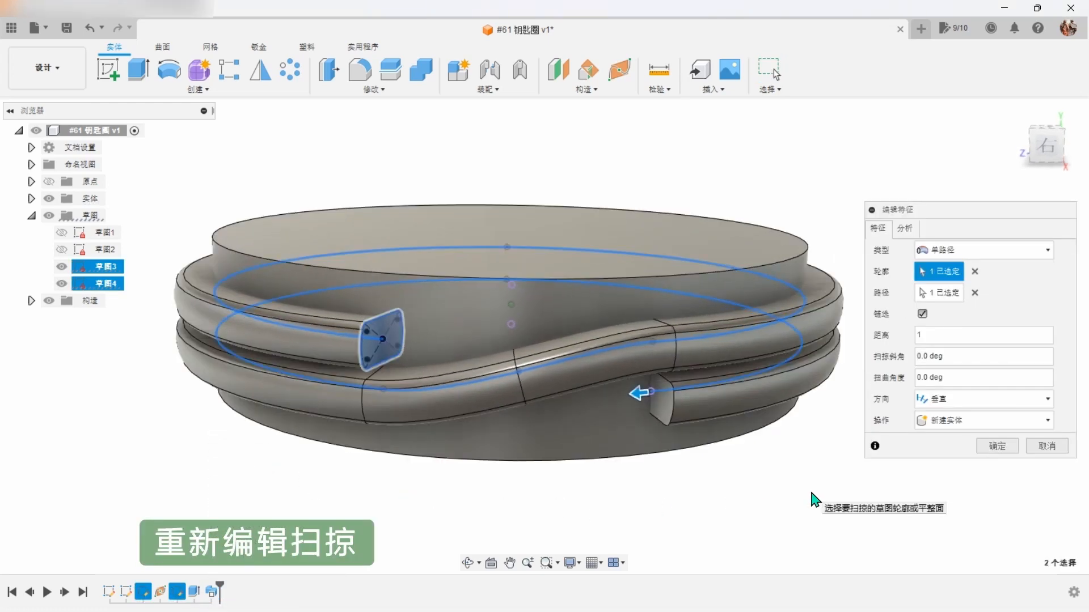
left_click(974, 255)
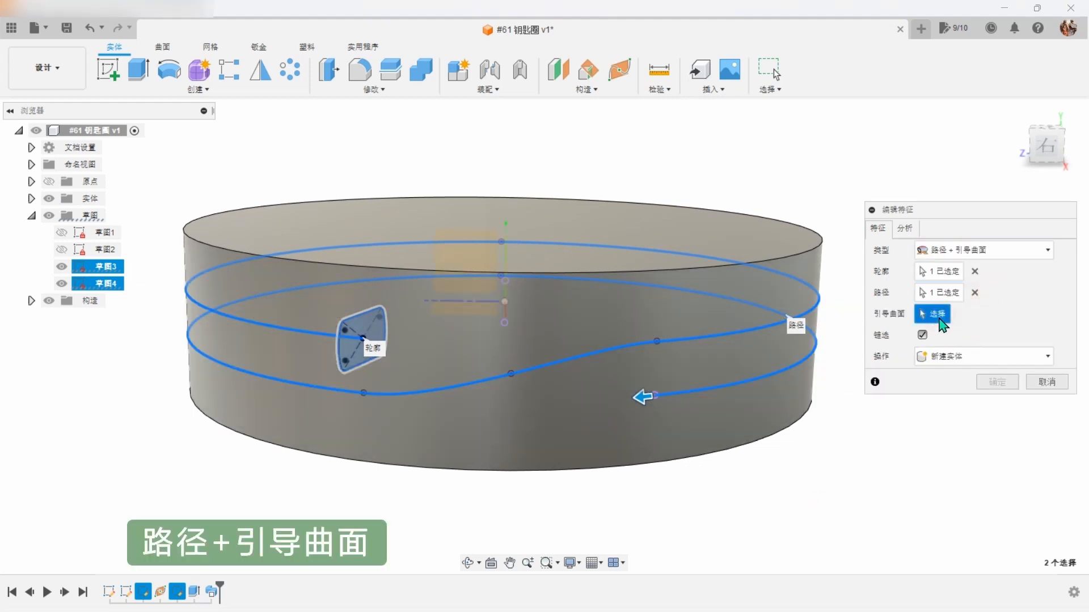
left_click(590, 452)
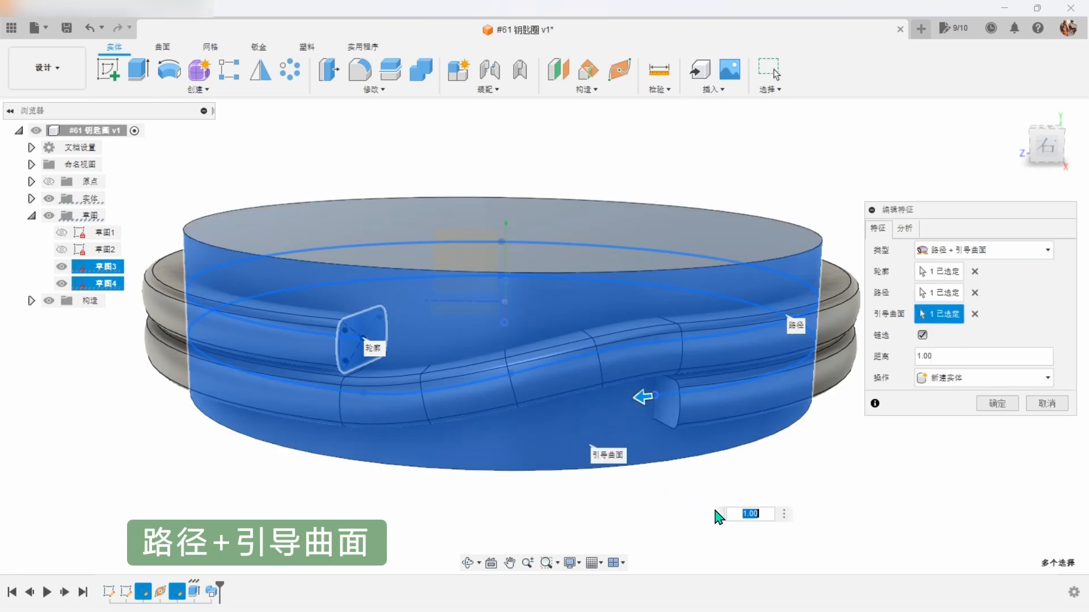
left_click(997, 404)
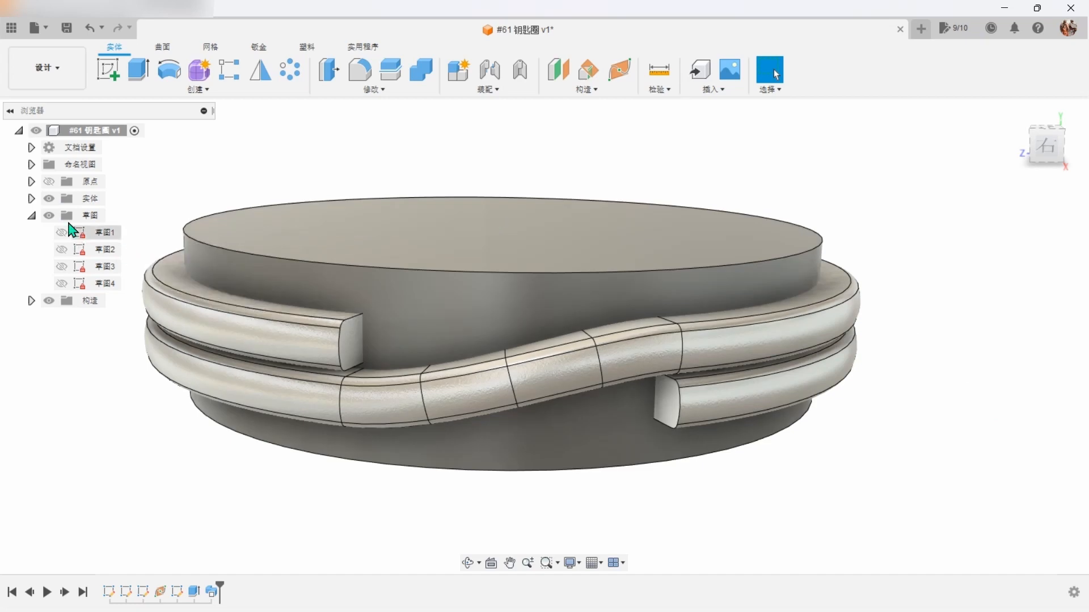
Hide the guide cylinder body (实体2) and inspect the ring's end face up close
left_click(32, 199)
left_click(61, 216)
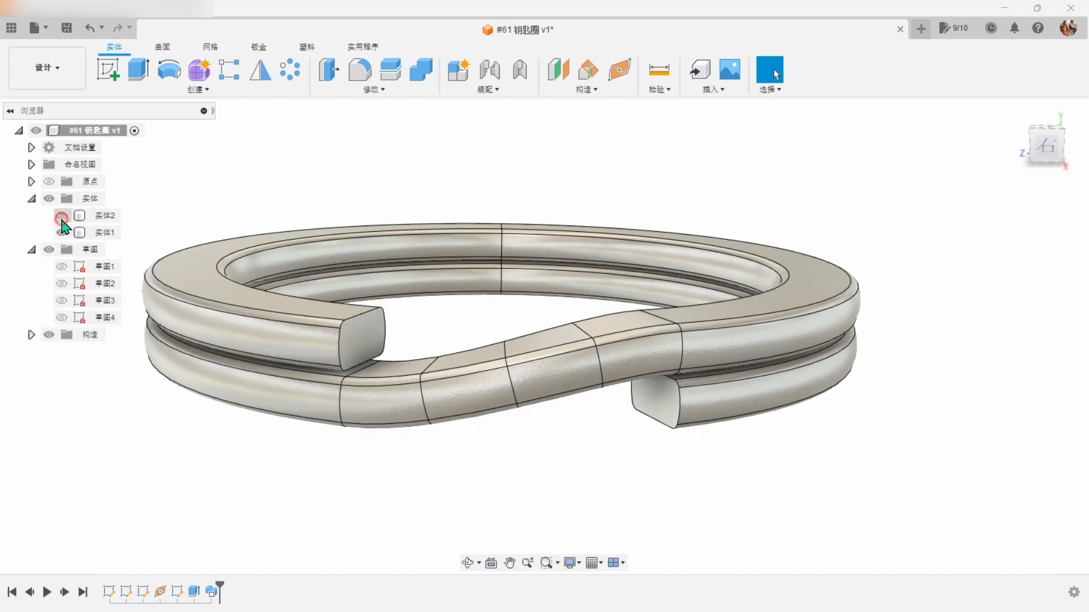
scroll(914, 231, "up", 10)
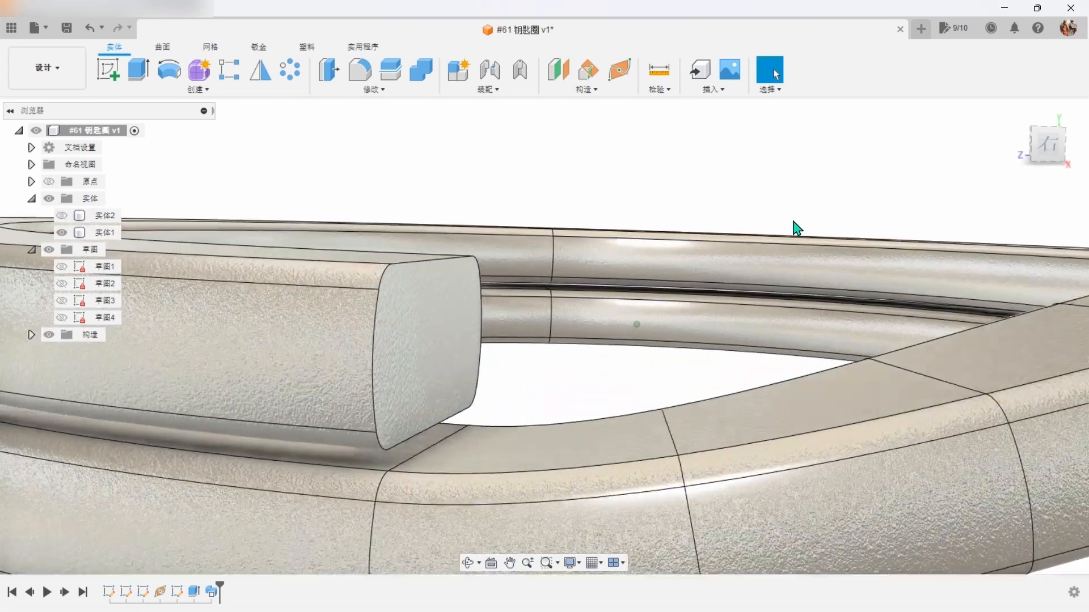
Inspect both end faces of the ring and the gap between its two coils from several angles
scroll(787, 347, "up", 5)
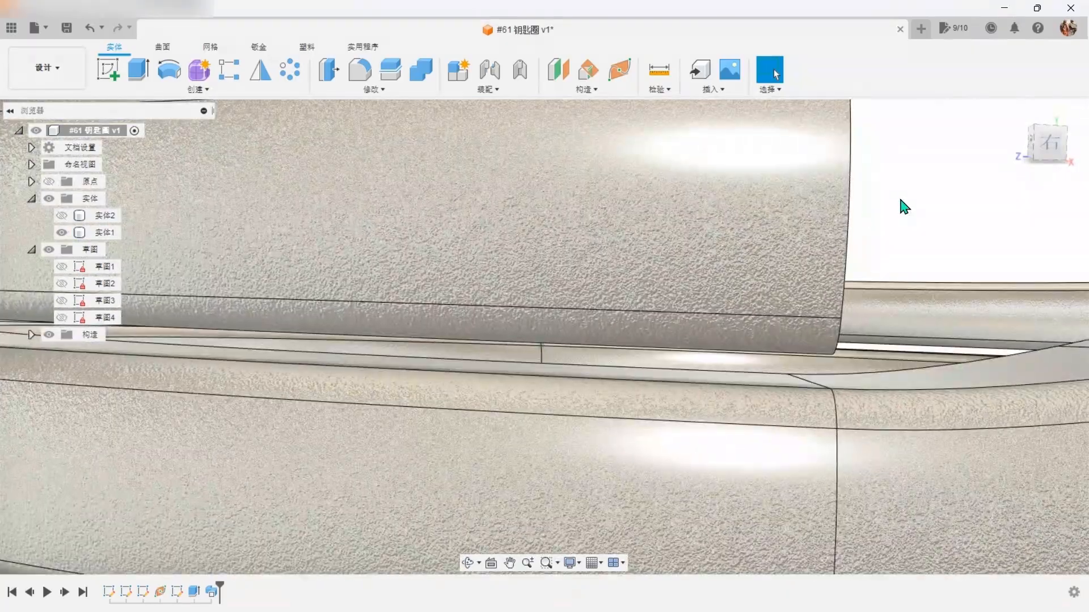
scroll(916, 206, "down", 10)
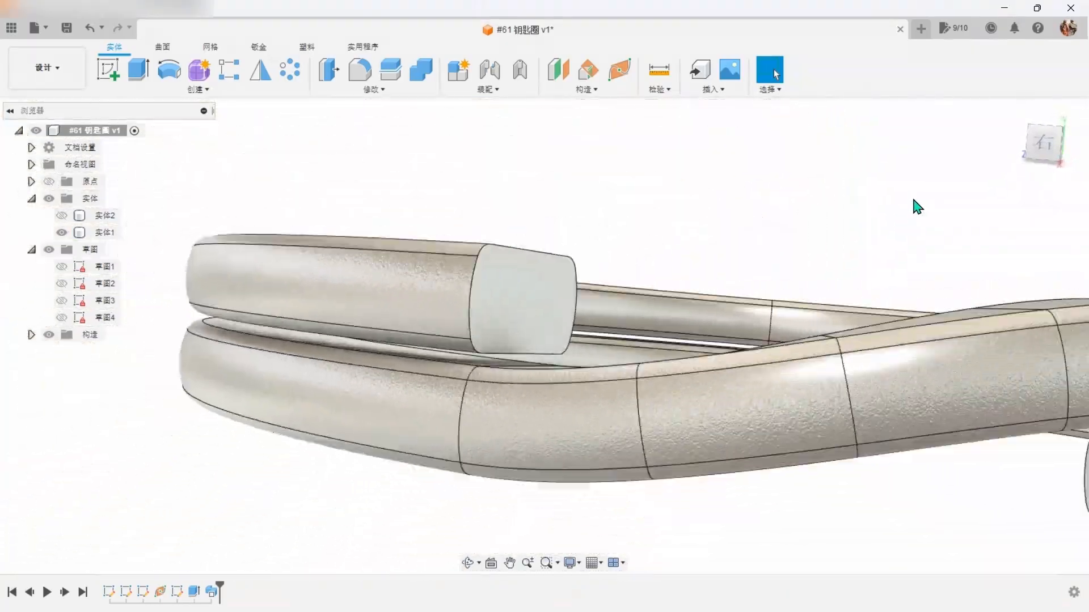
scroll(917, 207, "up", 8)
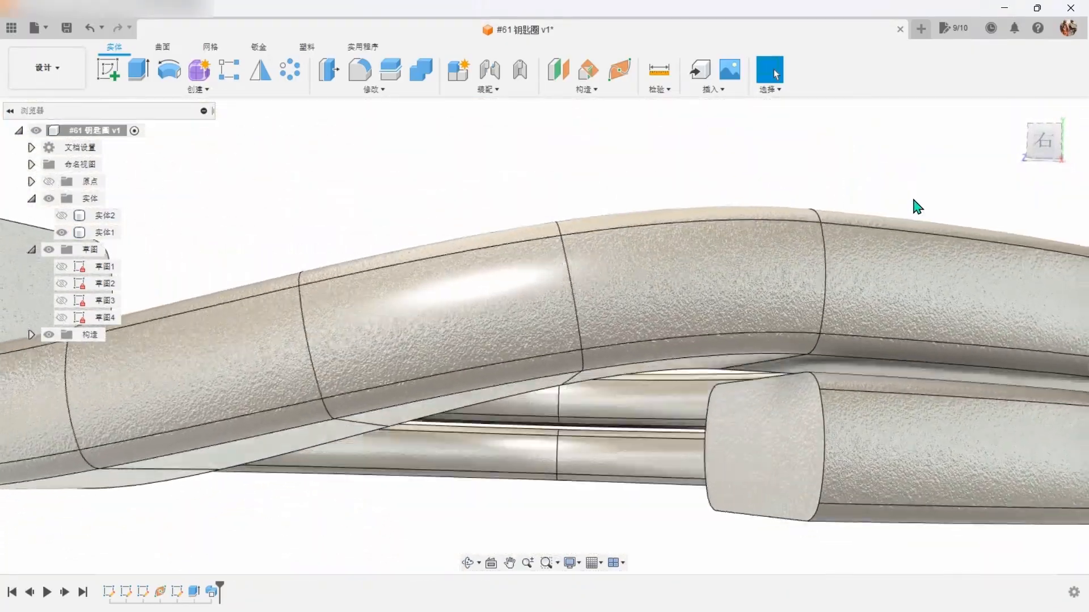
scroll(916, 206, "down", 10)
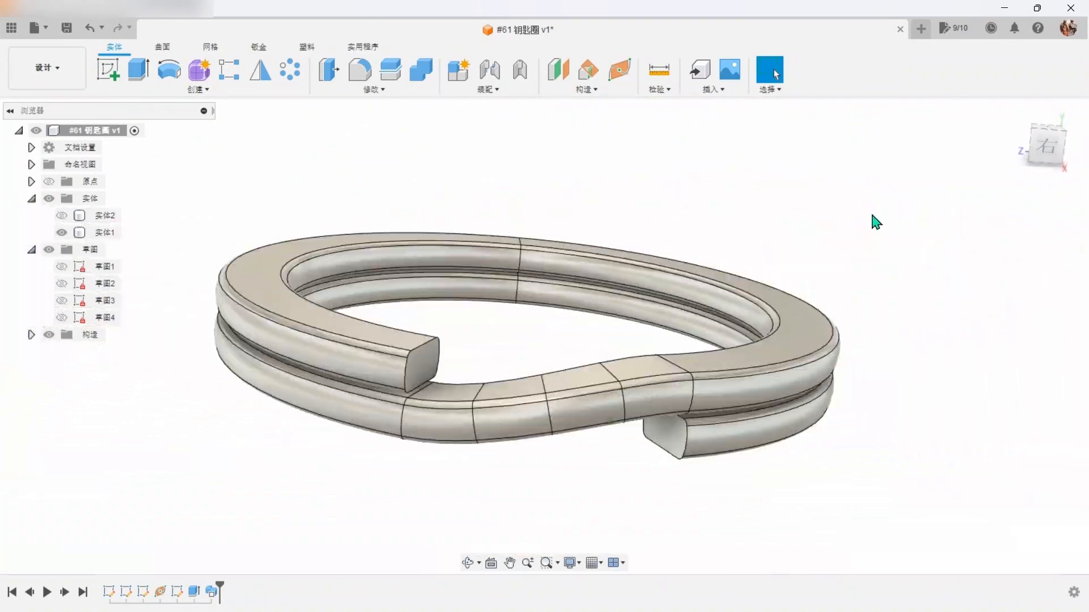
scroll(482, 418, "up", 10)
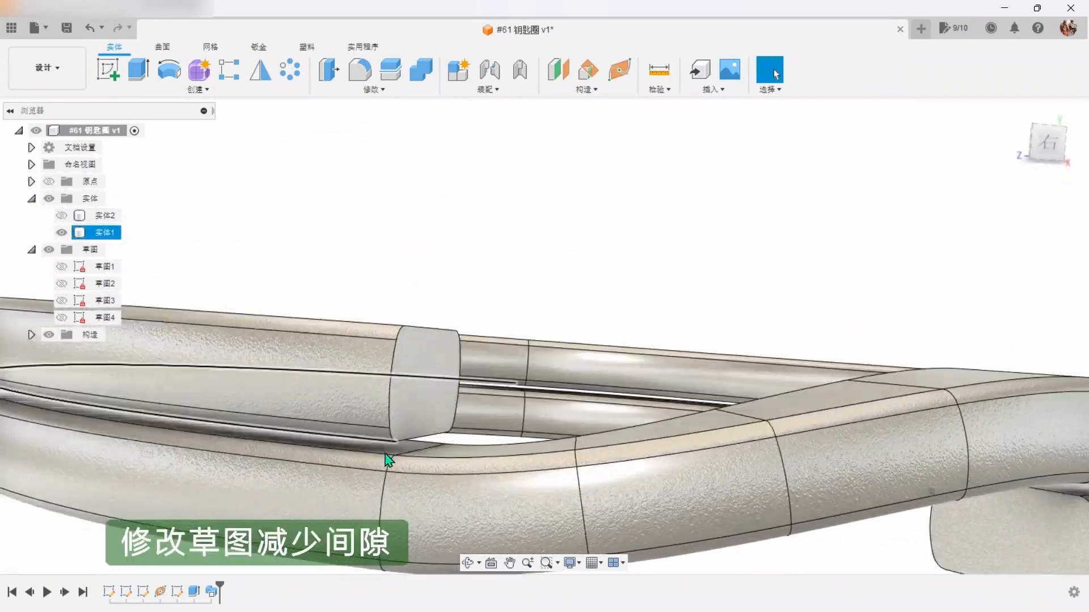
middle_click_drag(582, 380, 481, 447, "shift")
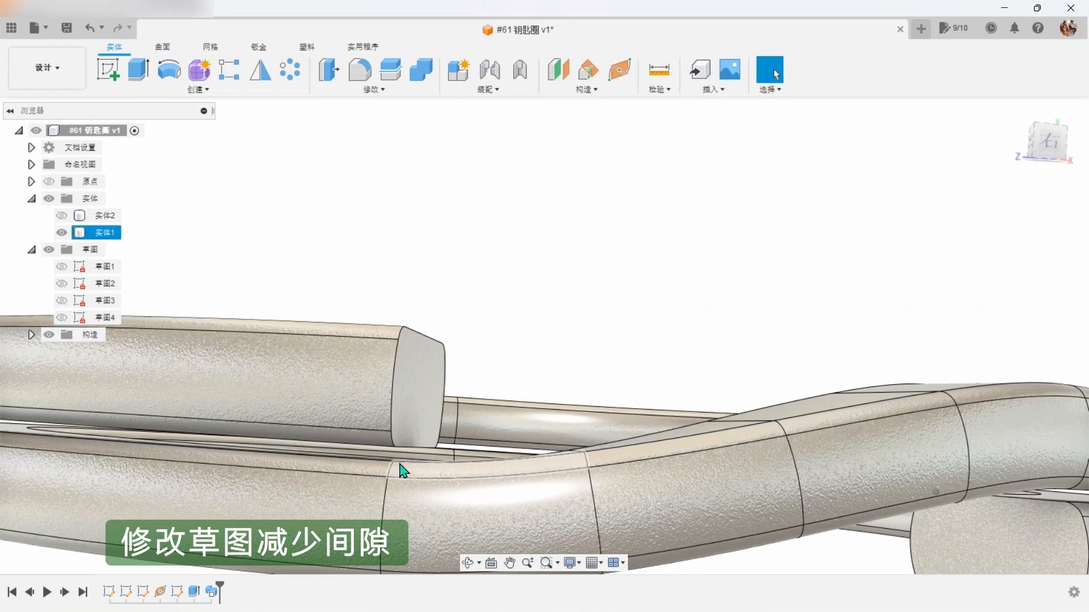
middle_click_drag(587, 340, 596, 381, "shift")
scroll(597, 381, "down", 5)
scroll(595, 382, "down", 5)
middle_click_drag(437, 502, 335, 539, "shift")
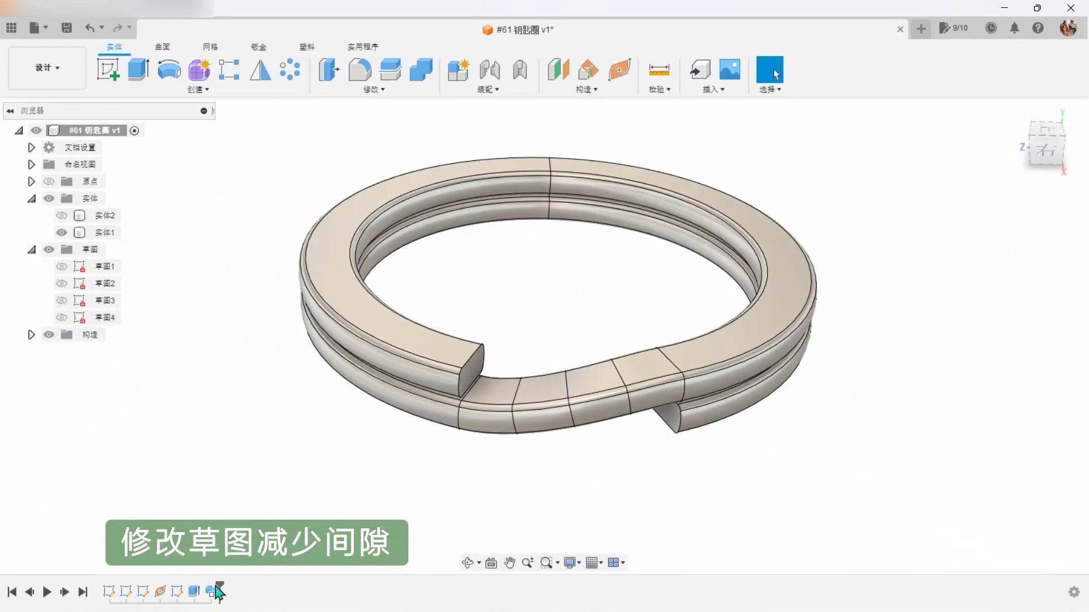
Edit 草图2 to reduce the spacing between the two parallel path lines to 2.6 mm, and finish the sketch
right_click(130, 594)
left_click(176, 459)
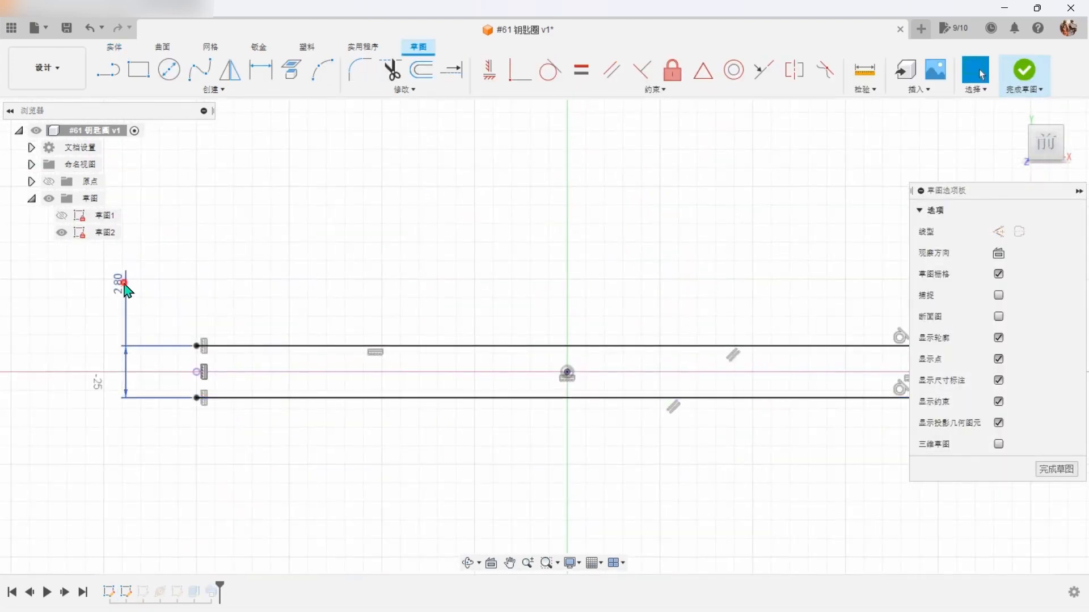
double_click(126, 307)
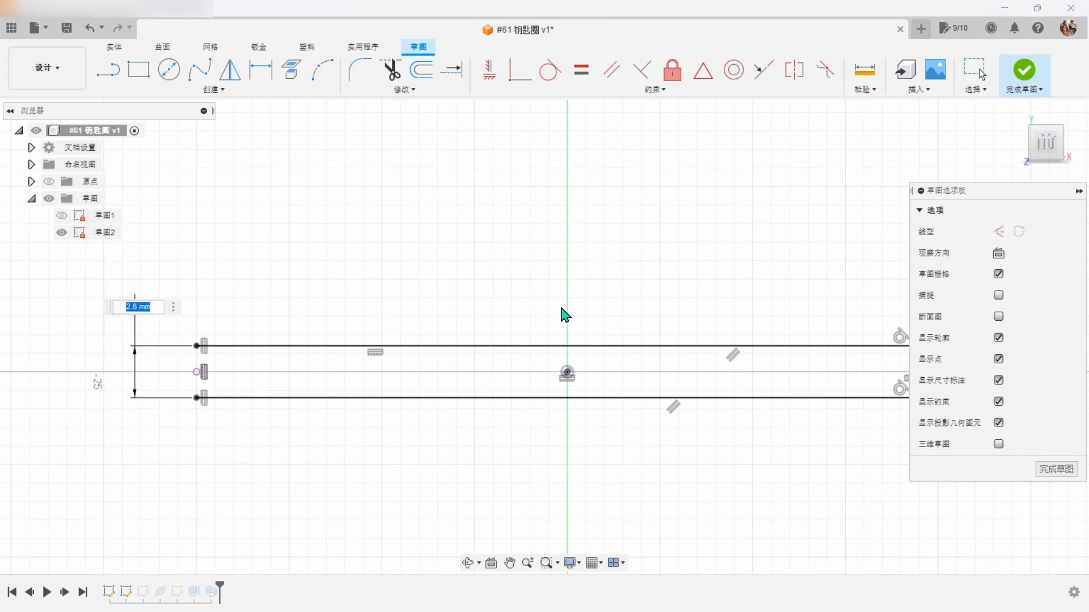
key("Return")
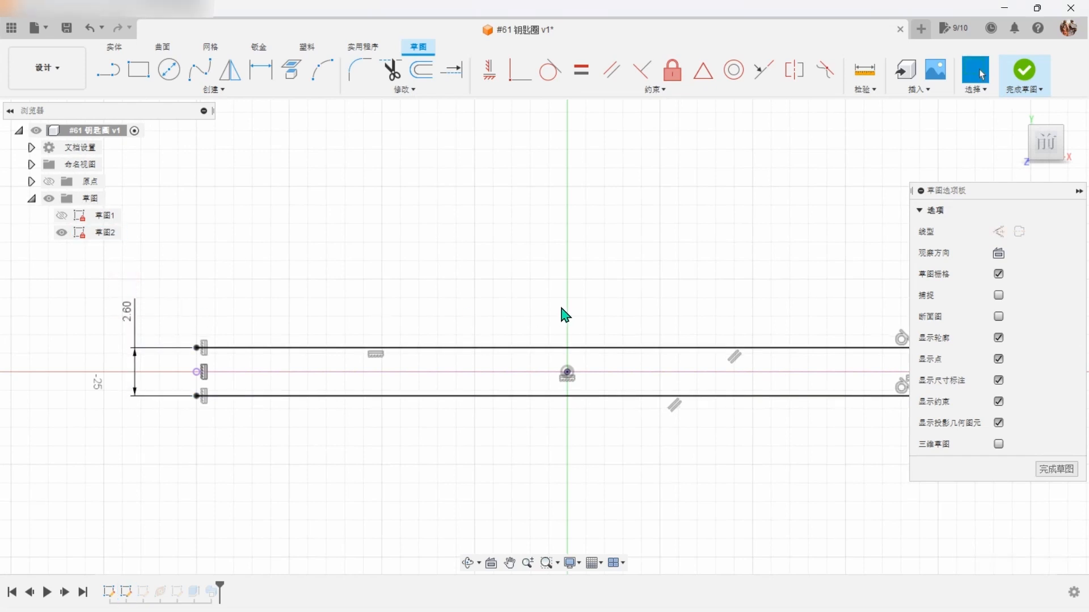
scroll(561, 309, "down", 2)
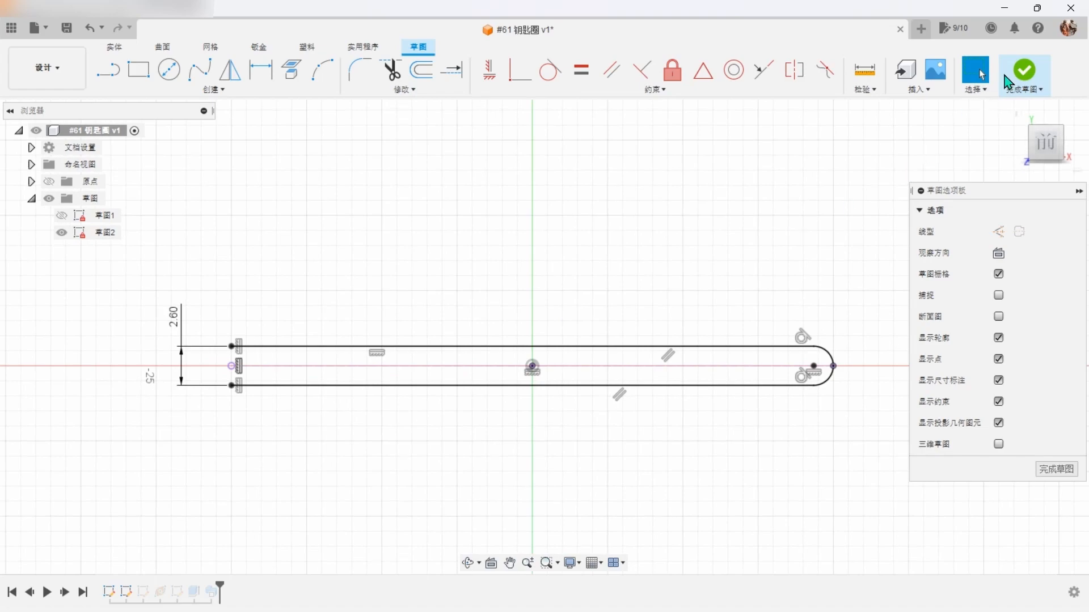
left_click(1024, 76)
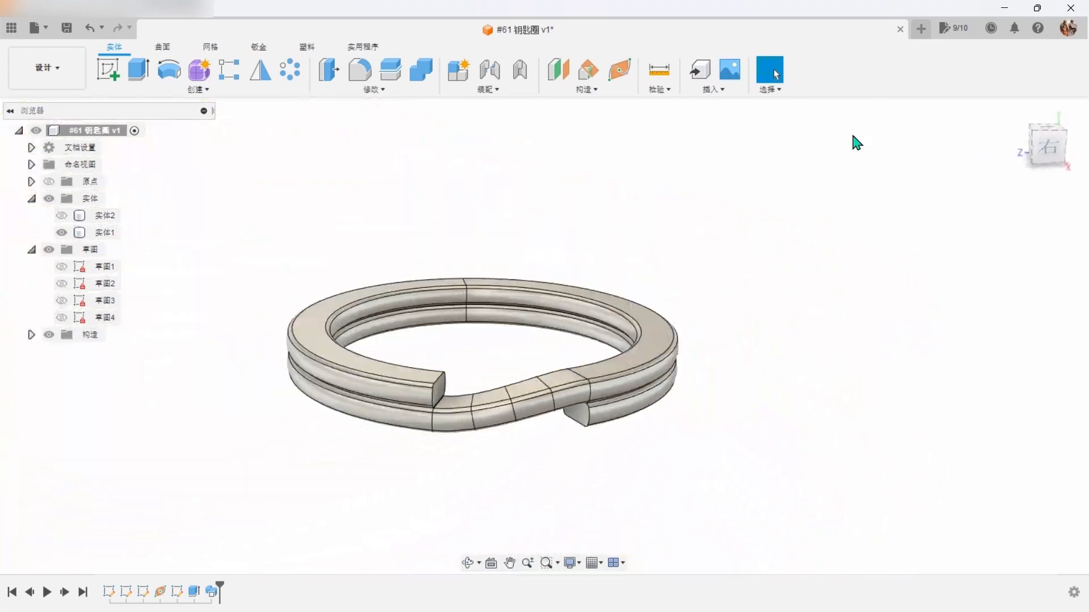
Fillet the two end faces of the ring with a constant 0.2 mm radius
key("f")
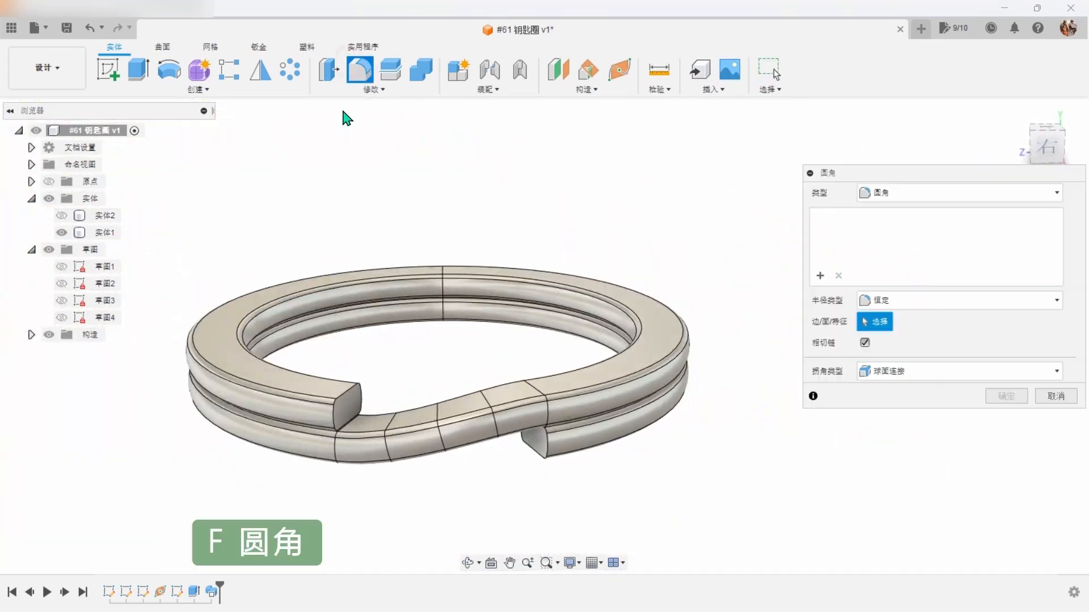
left_click(243, 440)
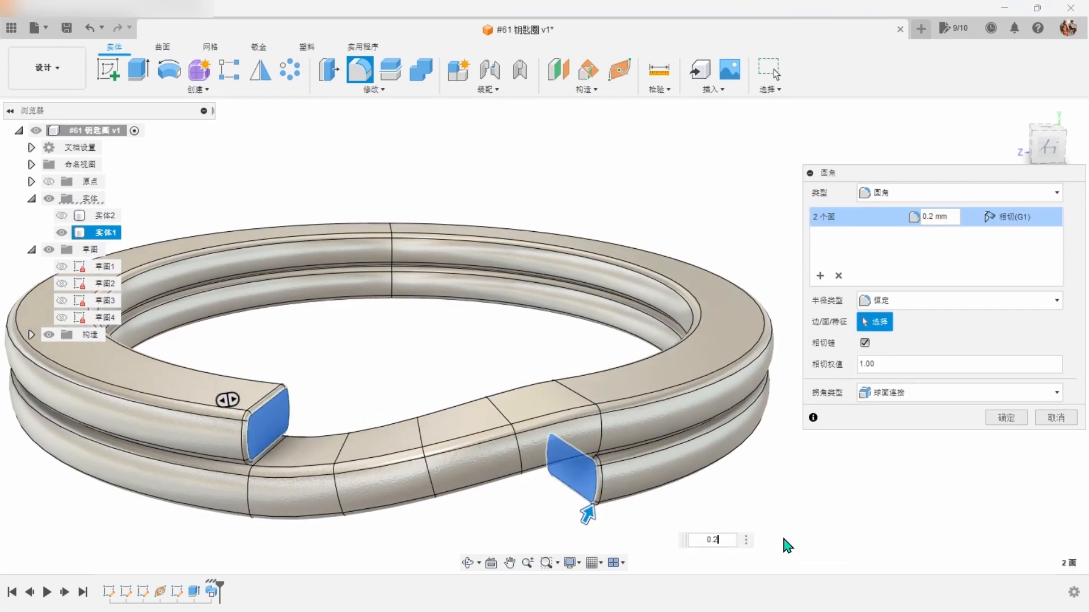
left_click(1020, 421)
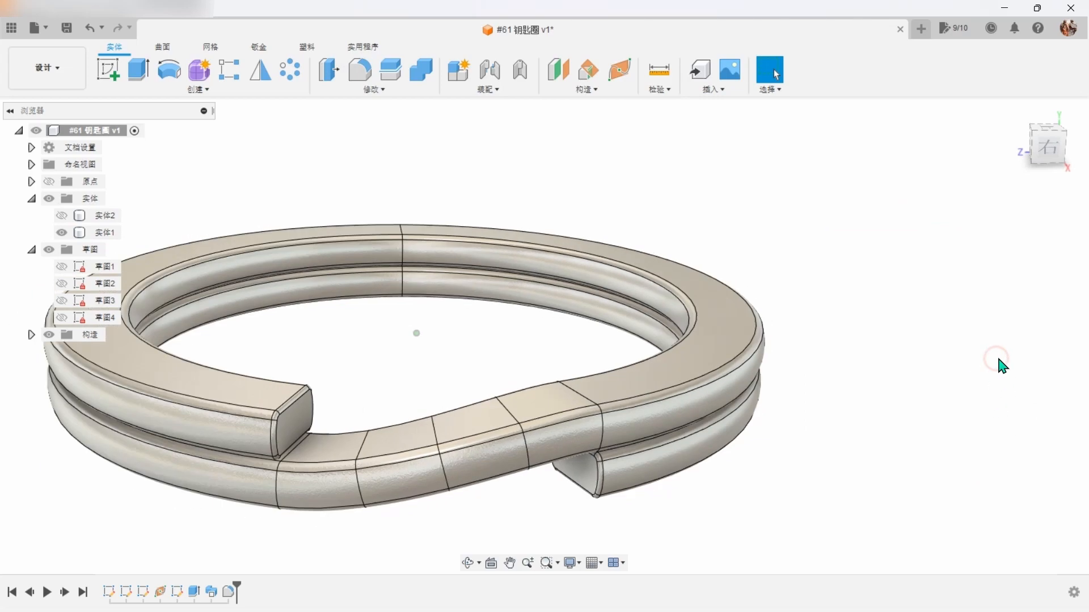